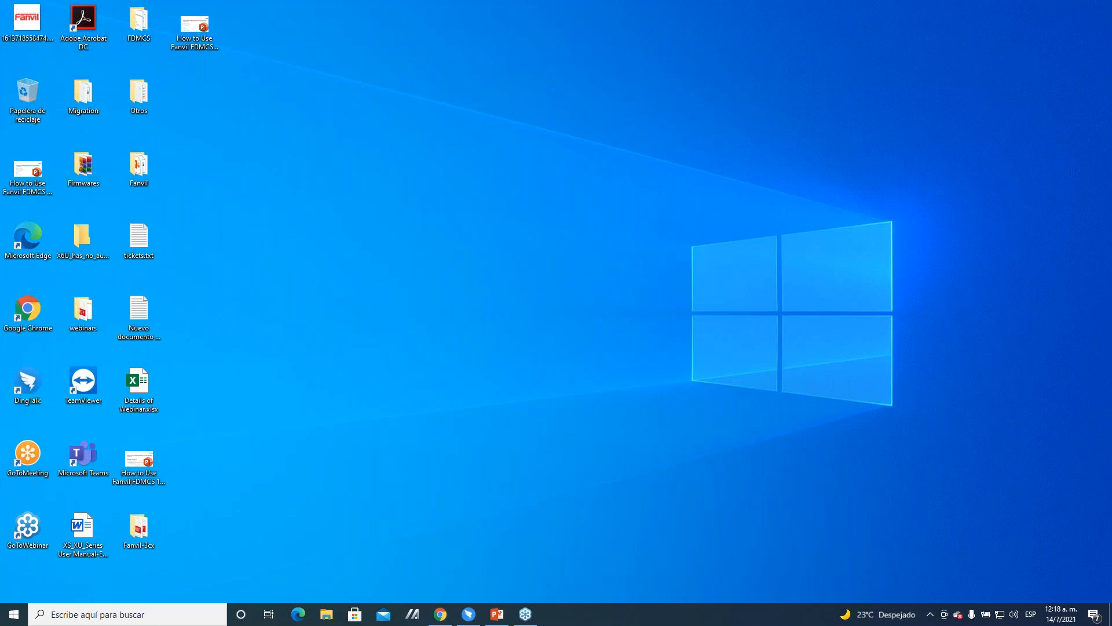
Step: Switch to the FDMCS page in Chrome and examine the dashboard's device status and registration statistics charts
drag(1111, 240, 307, 101)
click(652, 110)
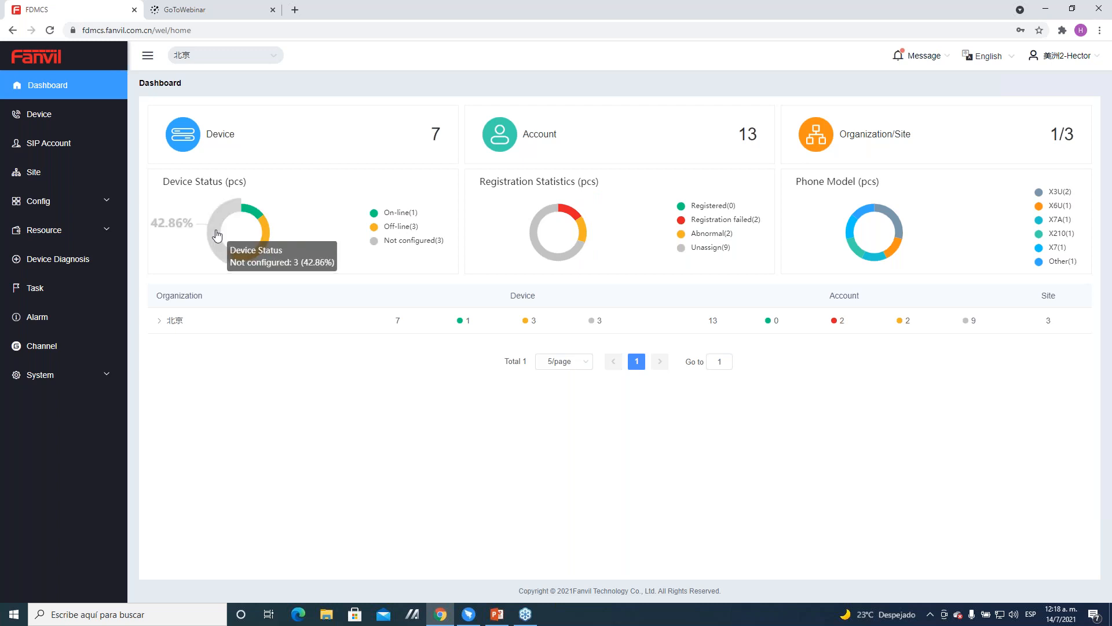
mouse_move(268, 240)
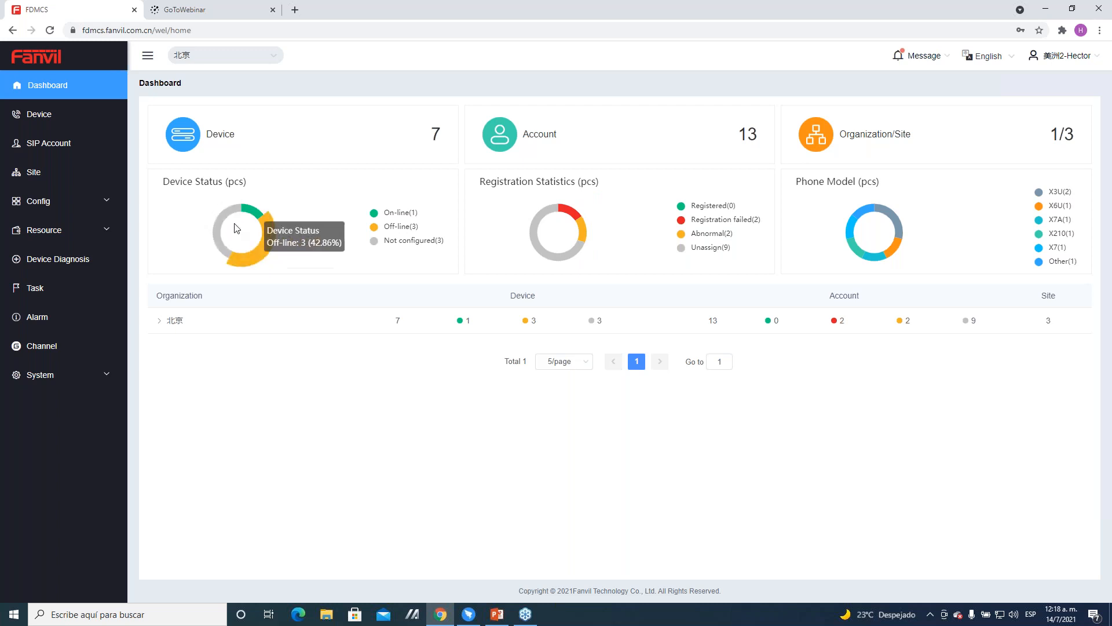
mouse_move(217, 232)
mouse_move(583, 228)
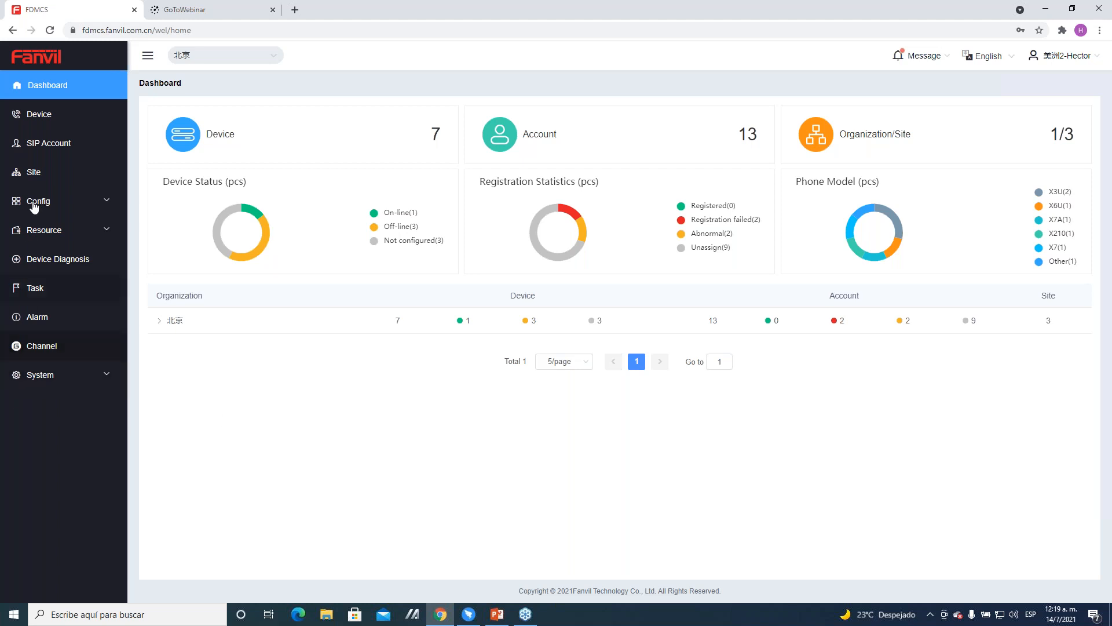
Step: Open the device list and examine the X210-test_lab phone's account status and edit form, leaving the form without changes
click(37, 119)
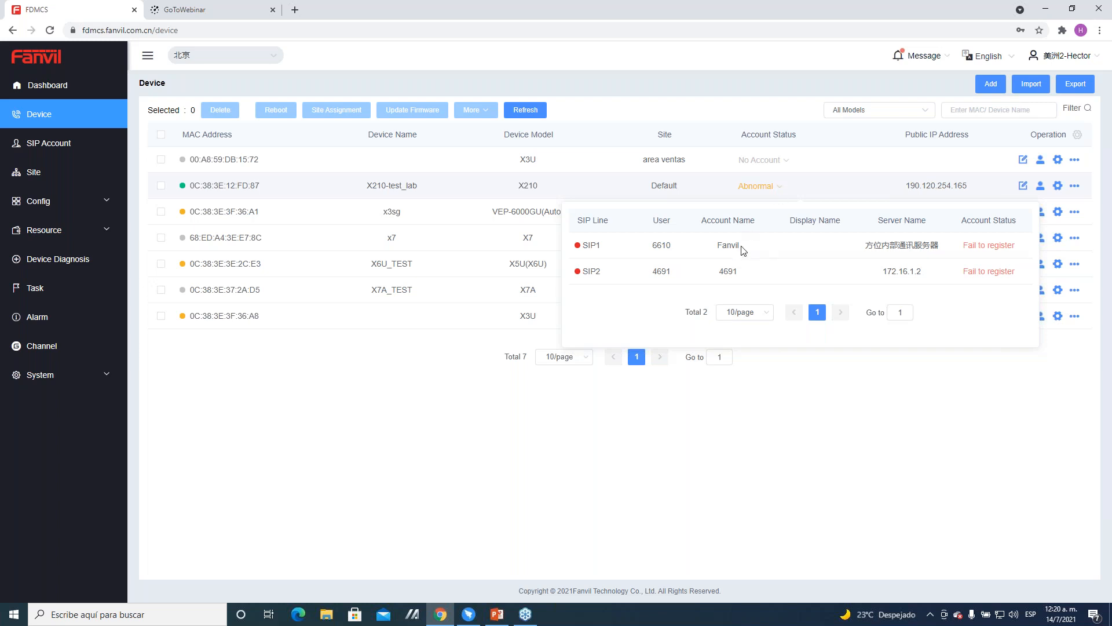
click(767, 373)
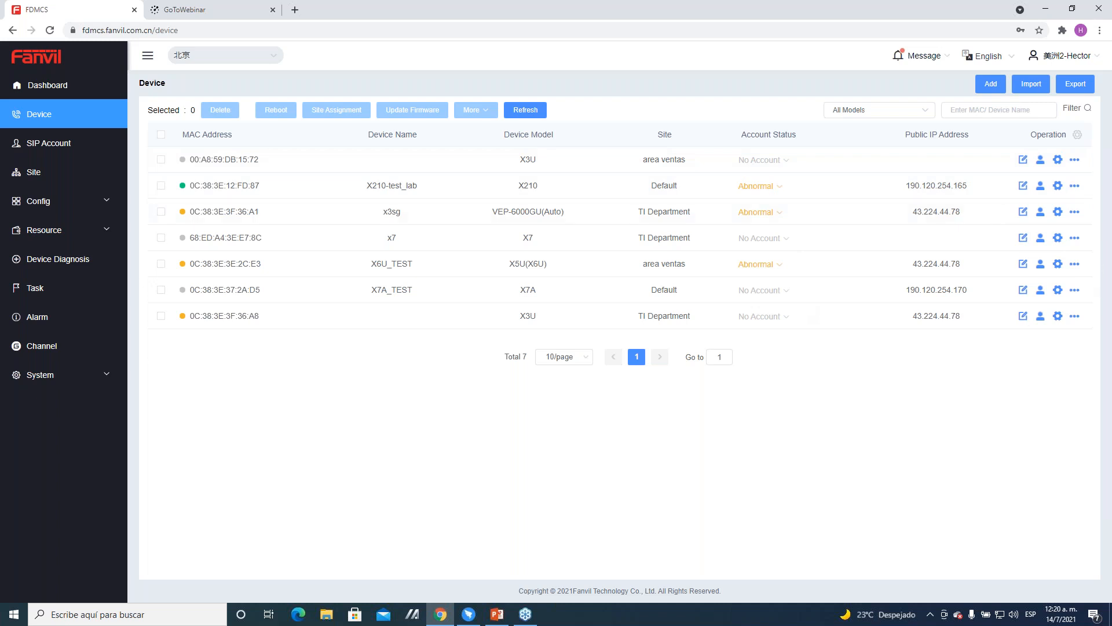
click(1023, 186)
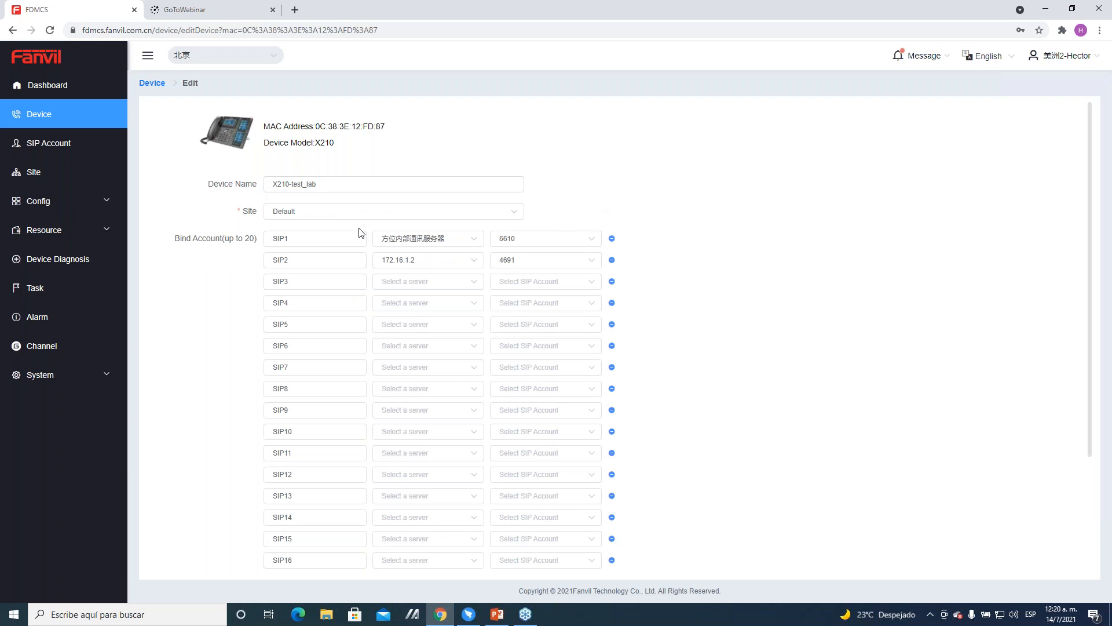
click(152, 83)
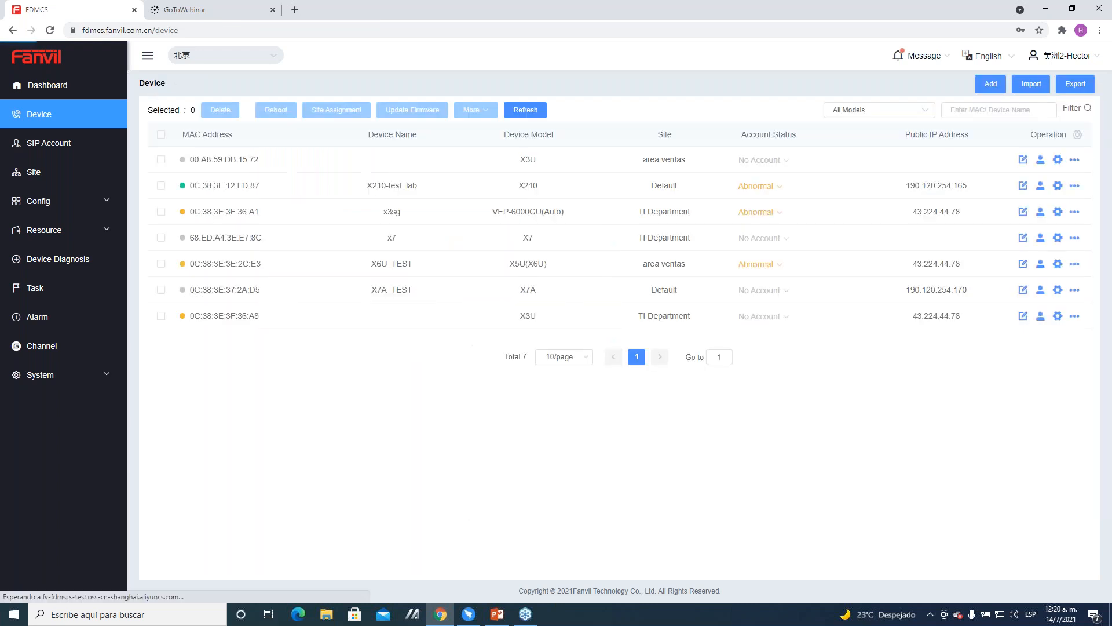
Step: Examine the device list's column options and its filters for model, site, account status, device status and version
click(1078, 136)
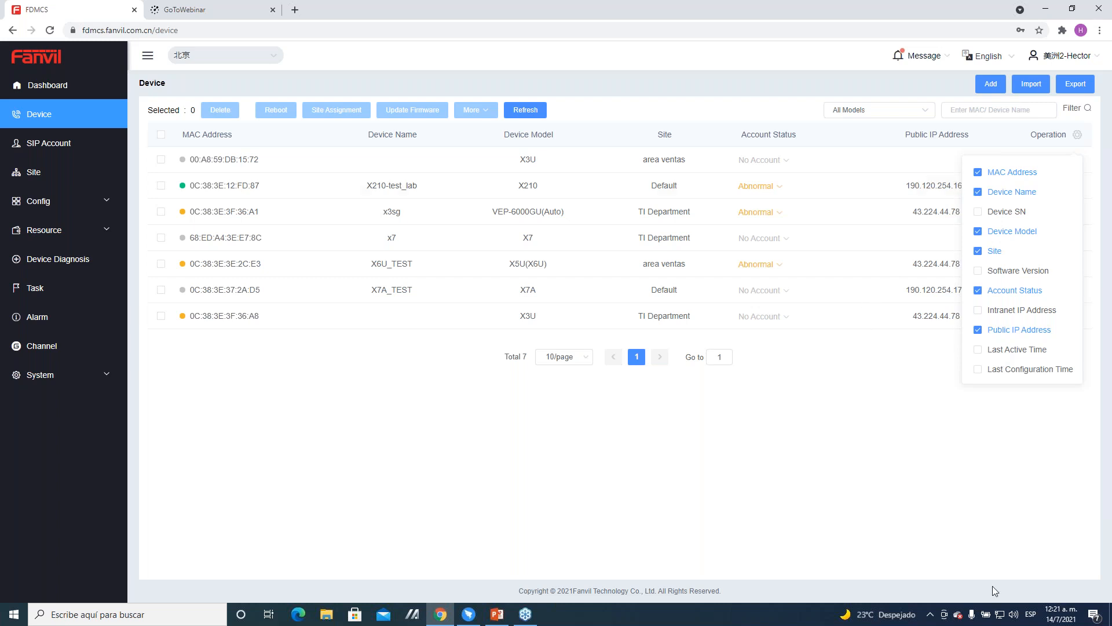
click(892, 434)
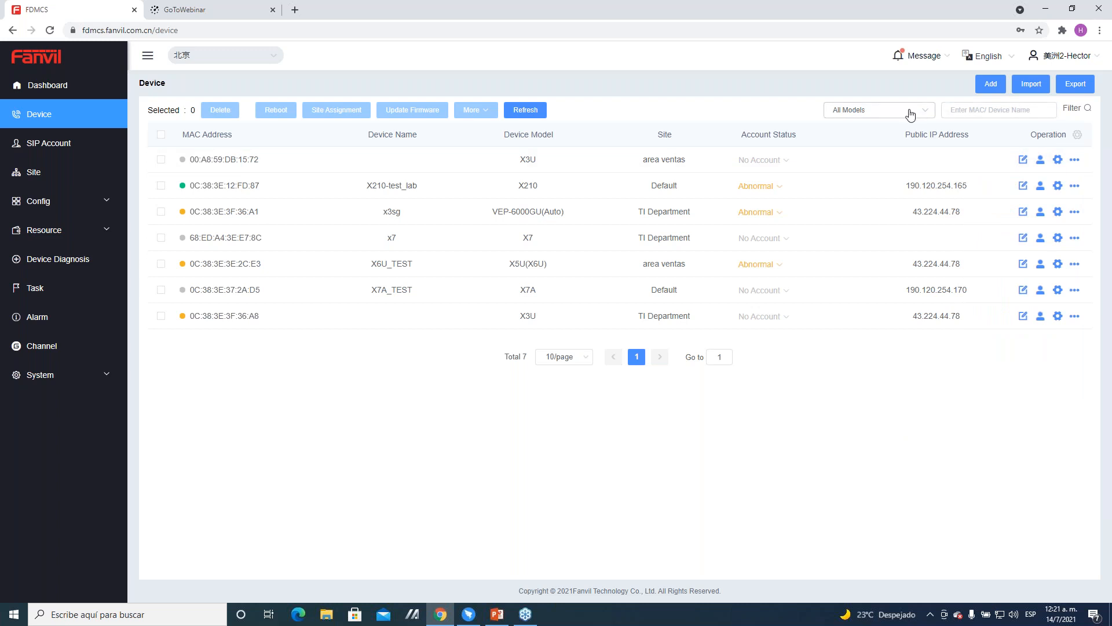
click(851, 113)
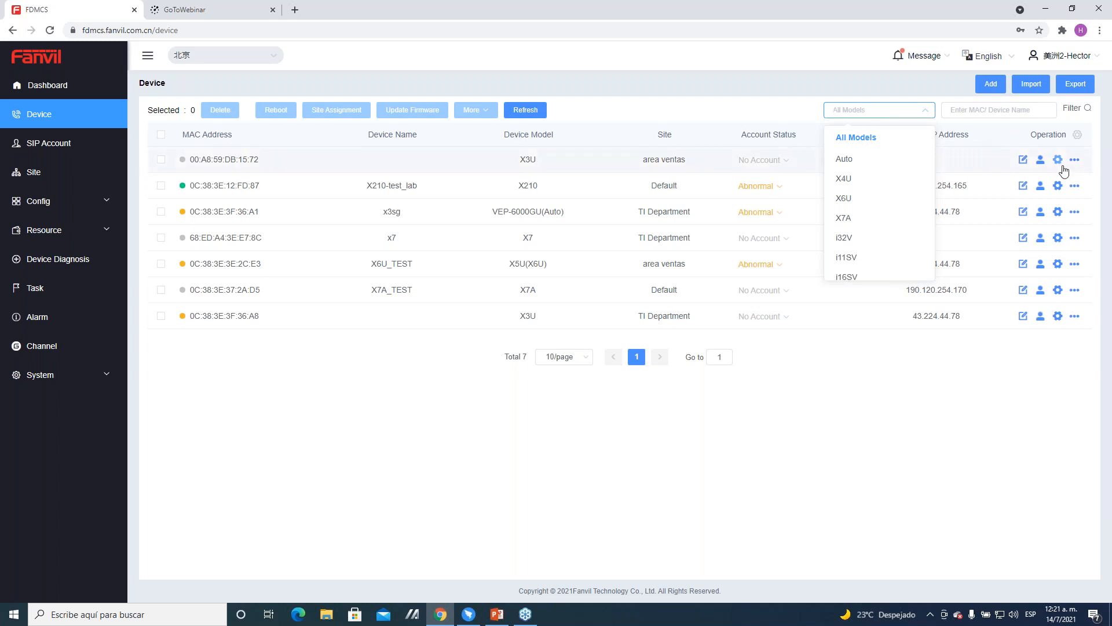
click(1076, 112)
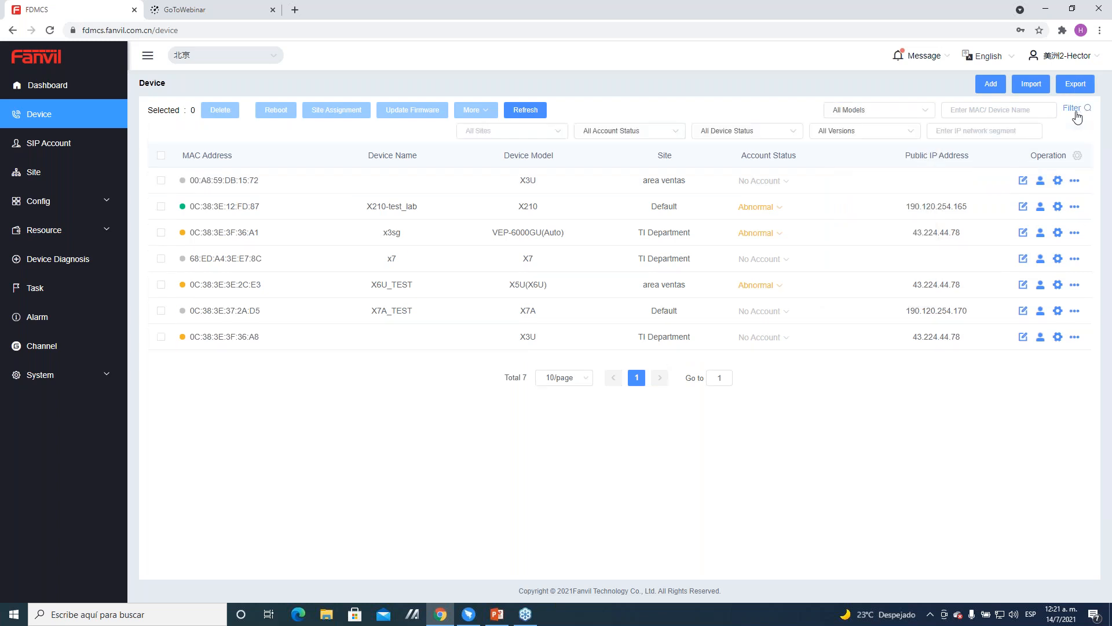
click(545, 138)
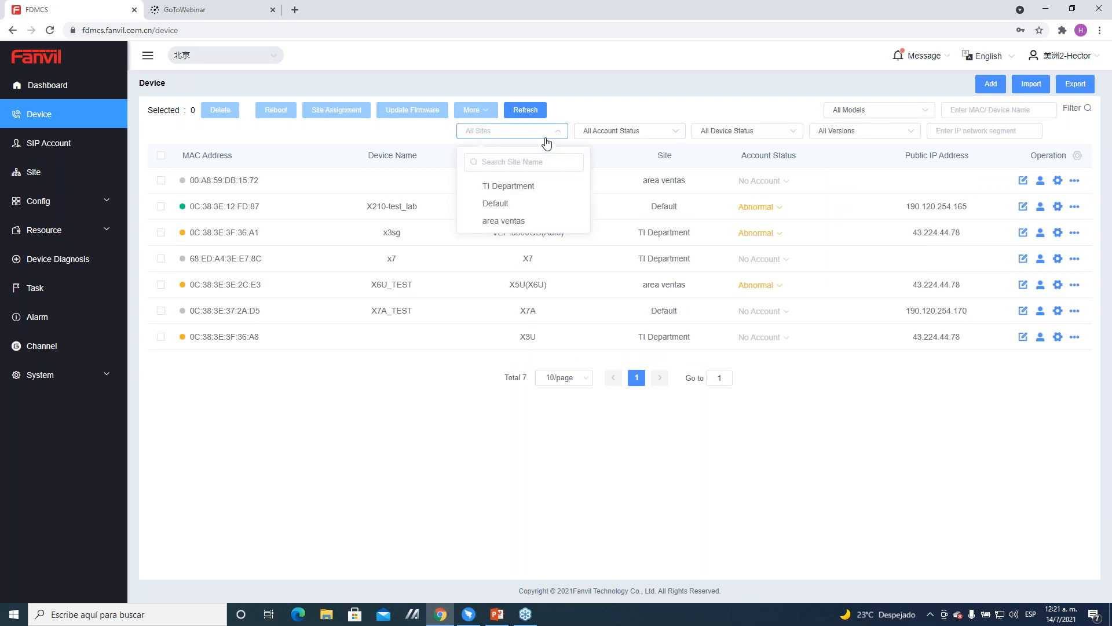
click(591, 133)
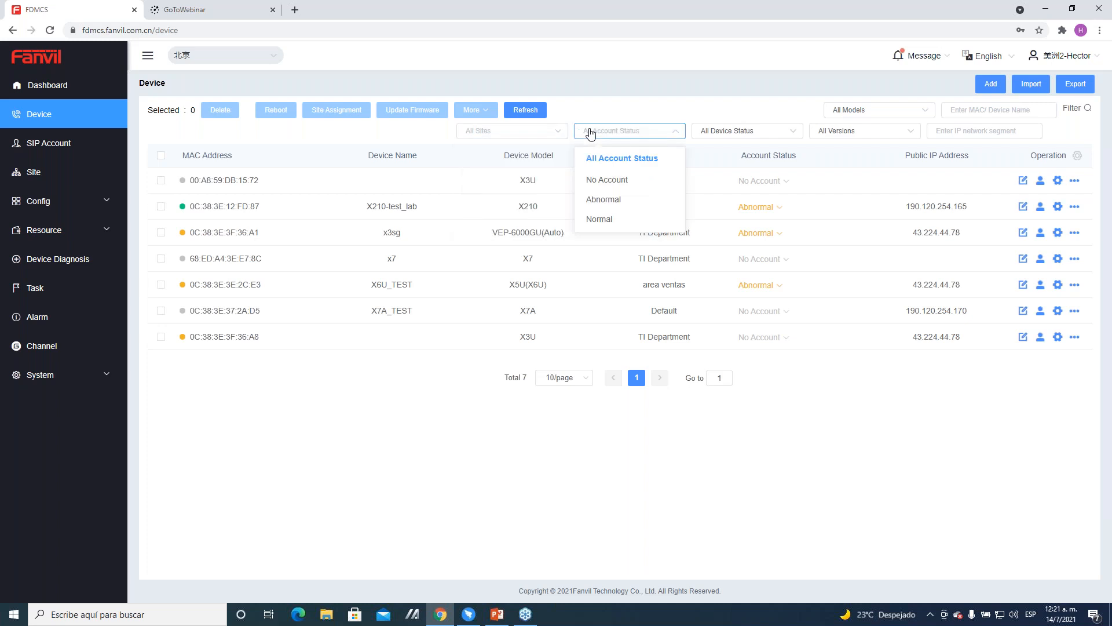
click(747, 131)
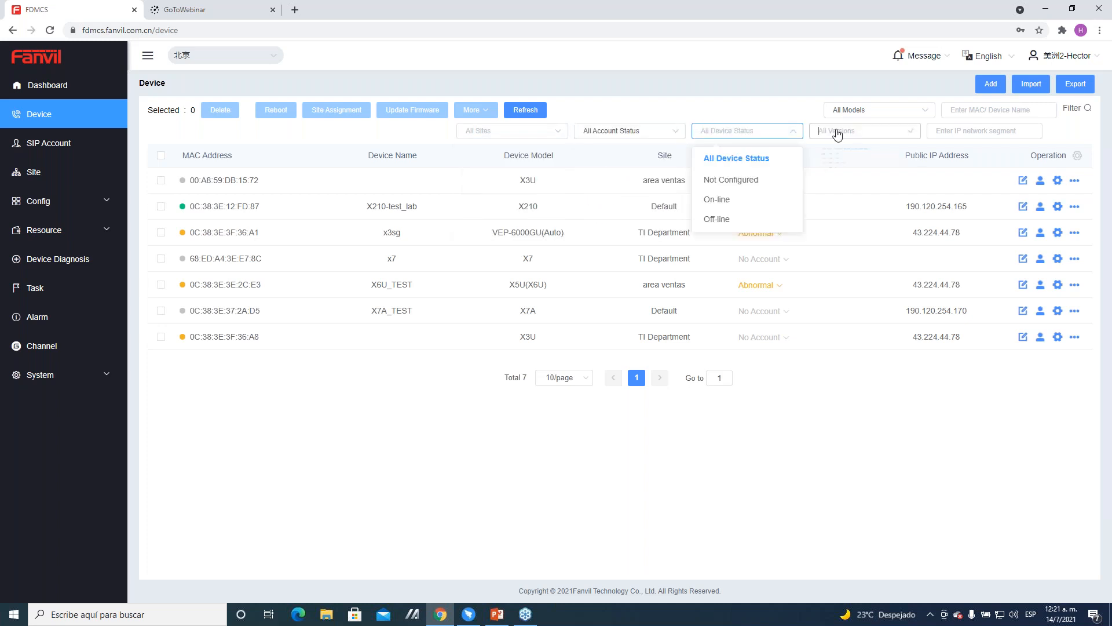
click(838, 132)
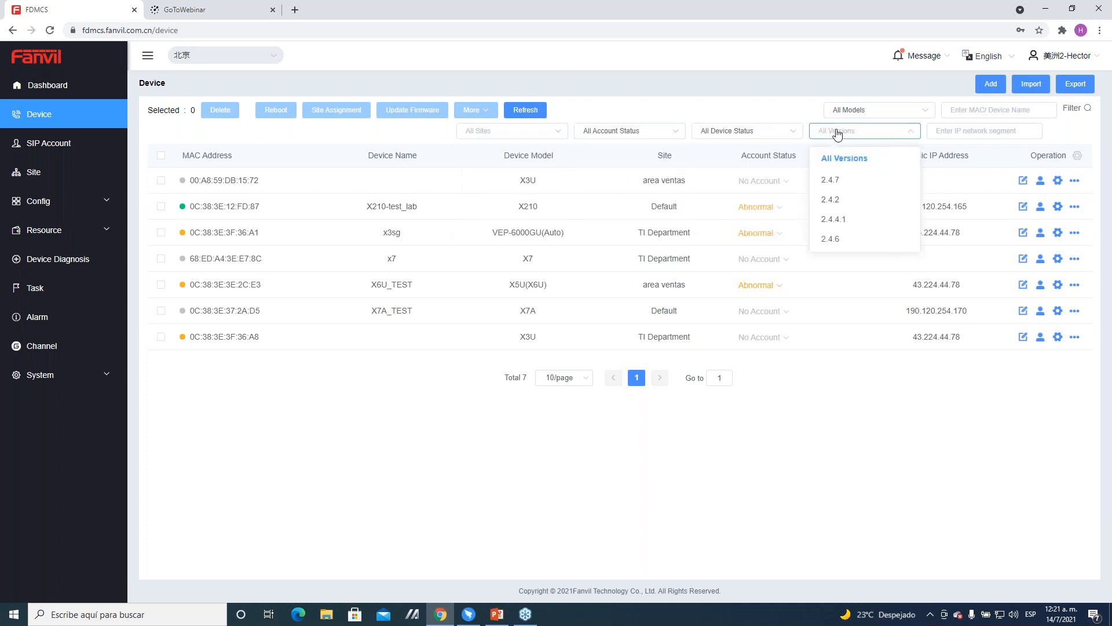
click(838, 133)
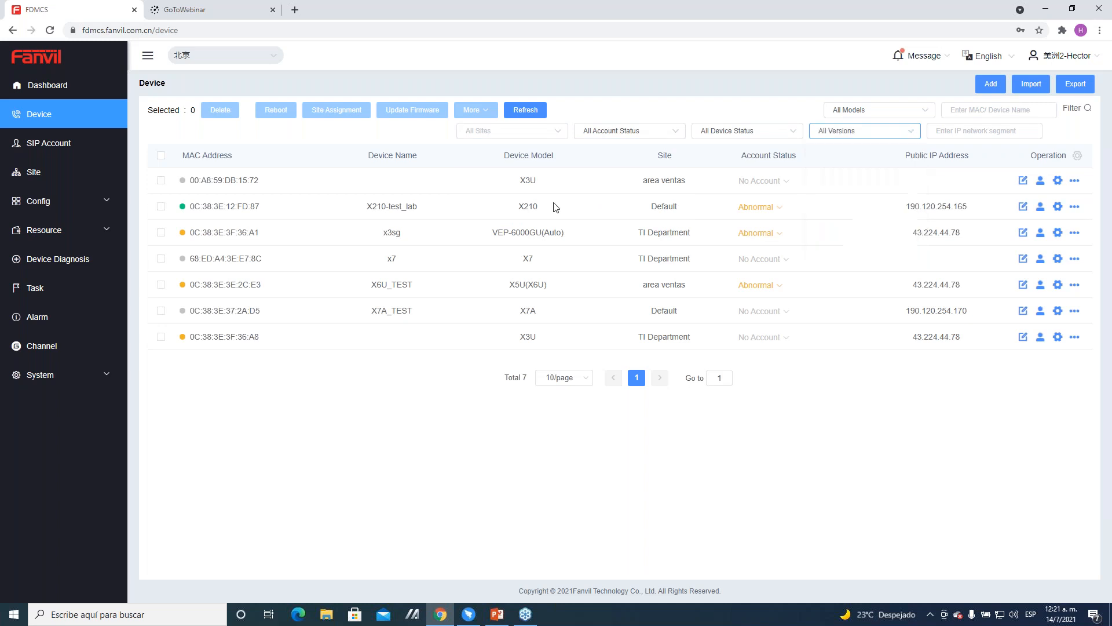
Step: Examine the form for adding a device and the Import Device dialog, leaving both without submitting
click(992, 85)
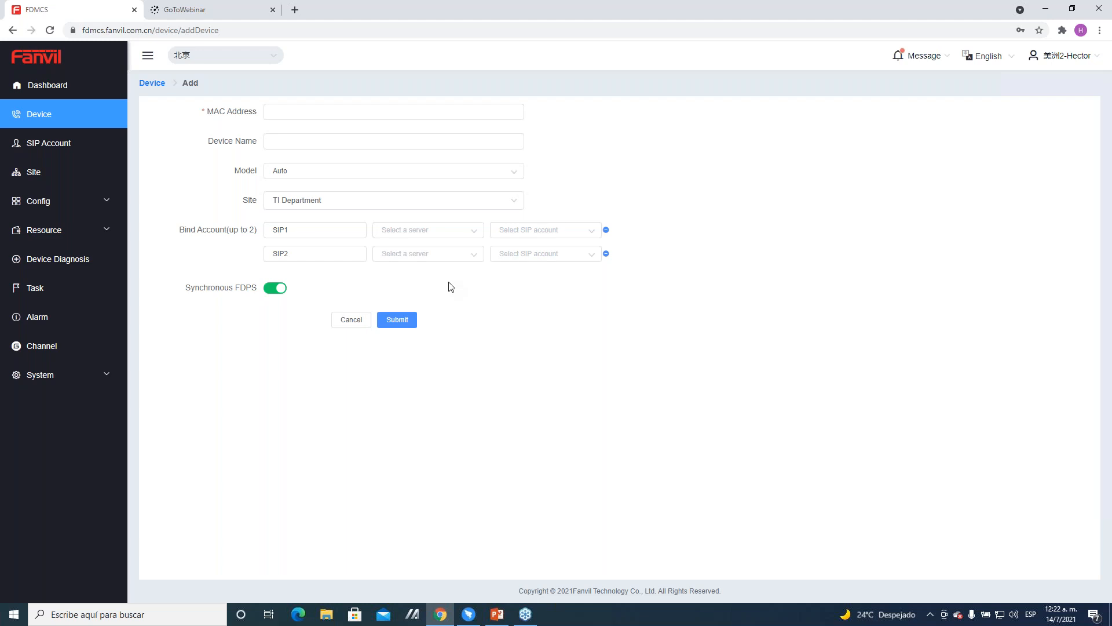
drag(208, 111, 253, 113)
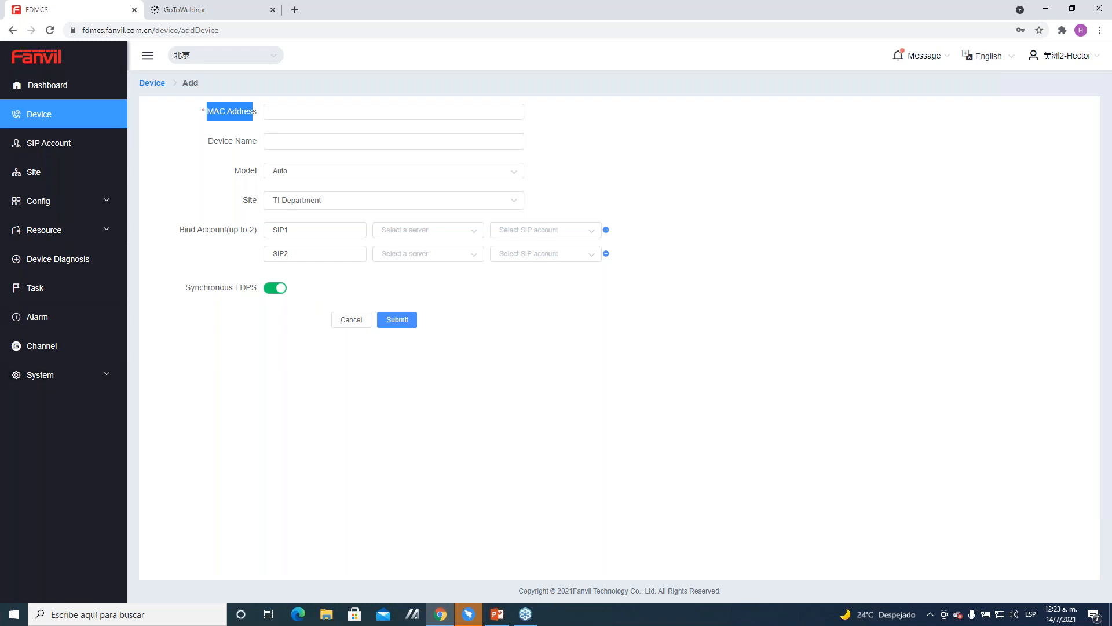
click(156, 86)
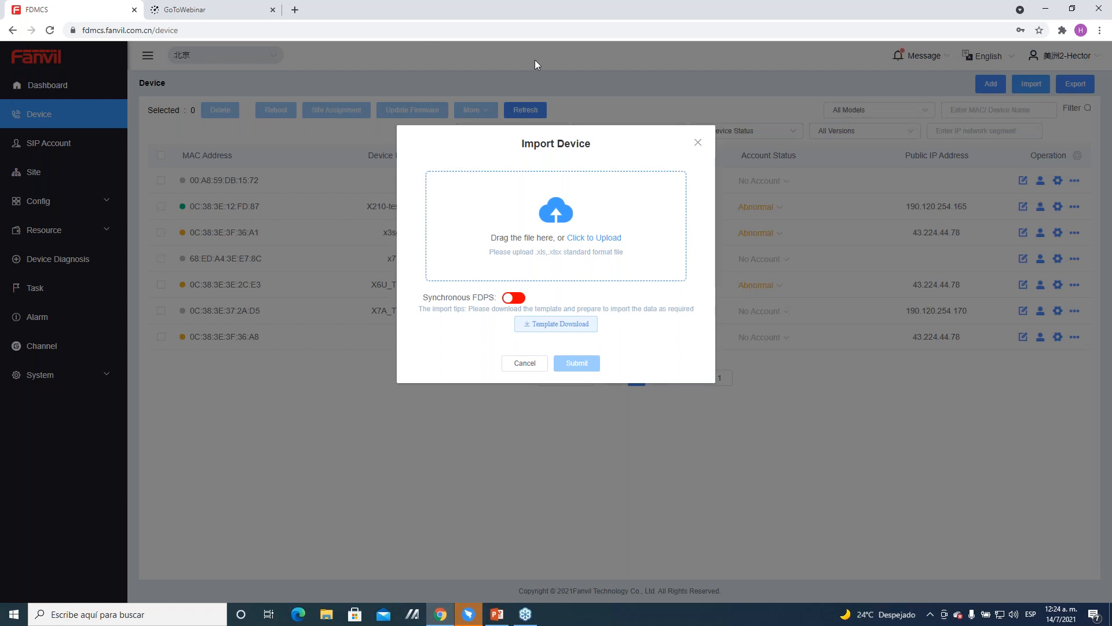
click(527, 367)
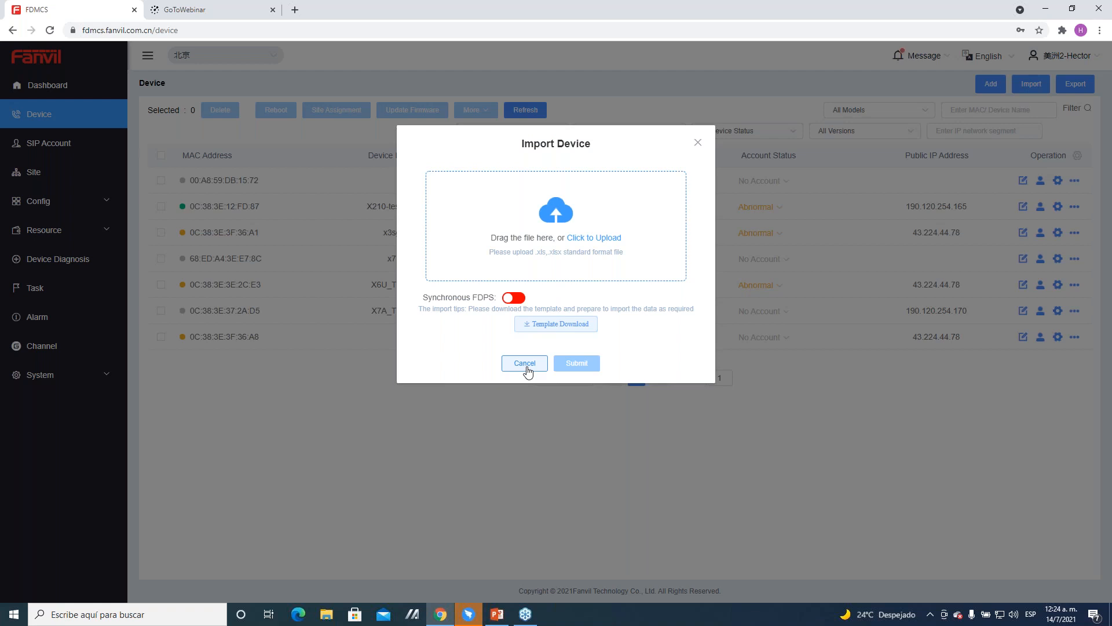
click(527, 365)
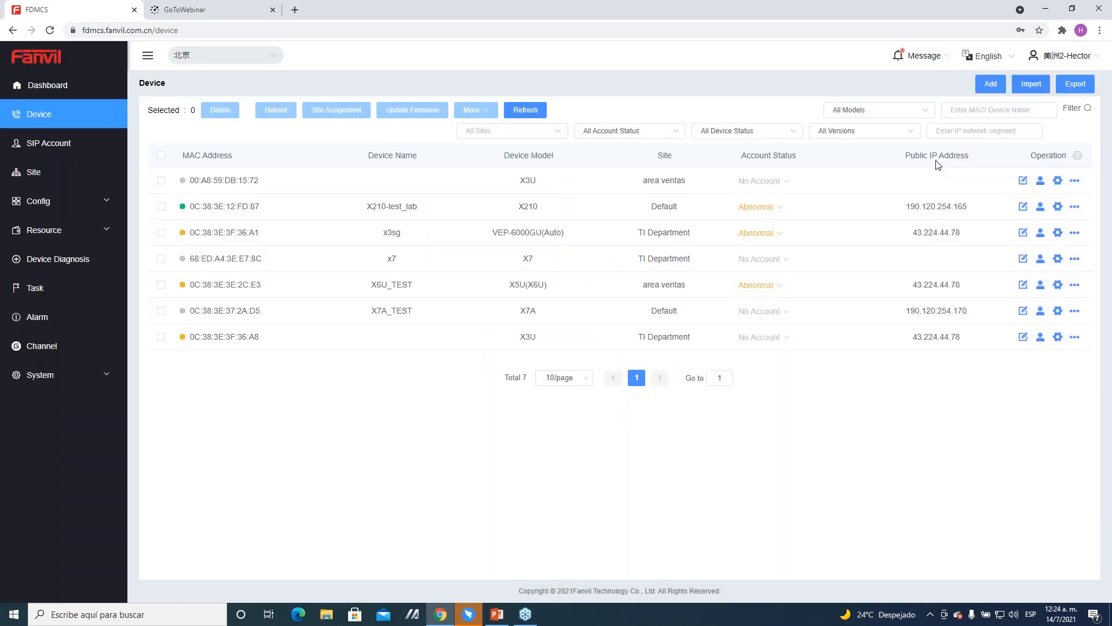
Step: Export the device list as a spreadsheet and select the X210-test_lab device
click(1078, 91)
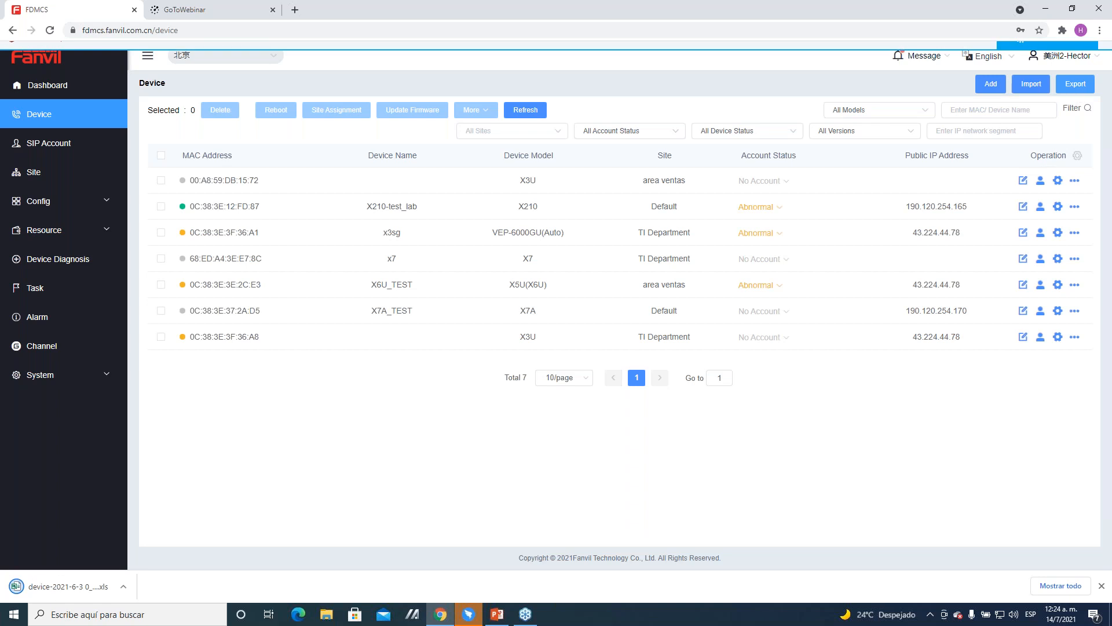
click(161, 207)
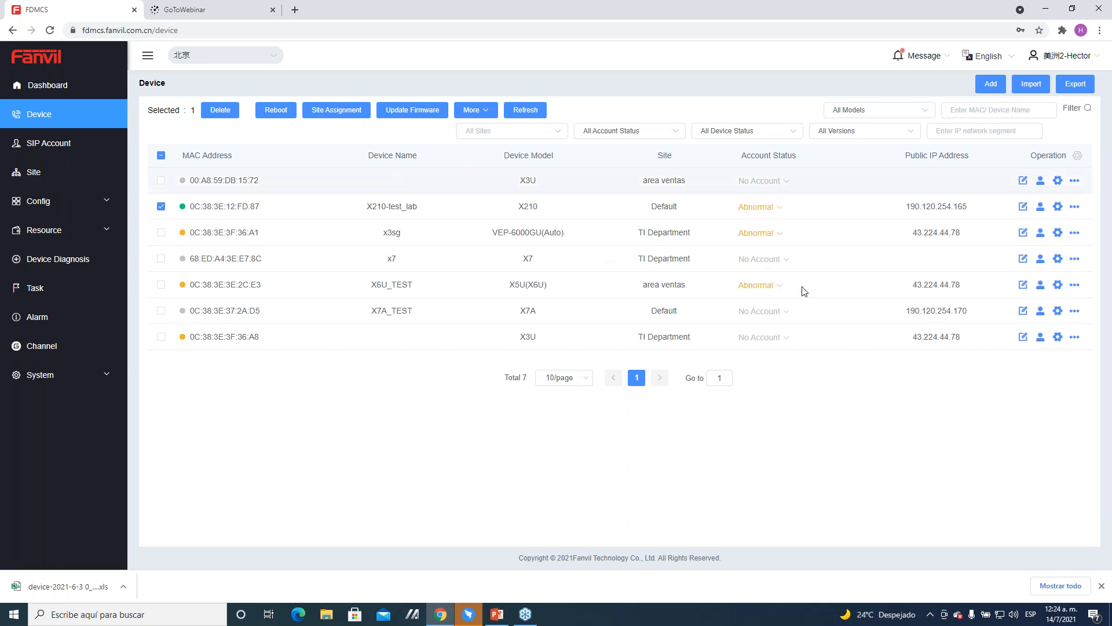
Step: Examine the operations for the X3U phone in area ventas, including its edit form and account binding dialog, without submitting changes
click(1077, 155)
click(1078, 156)
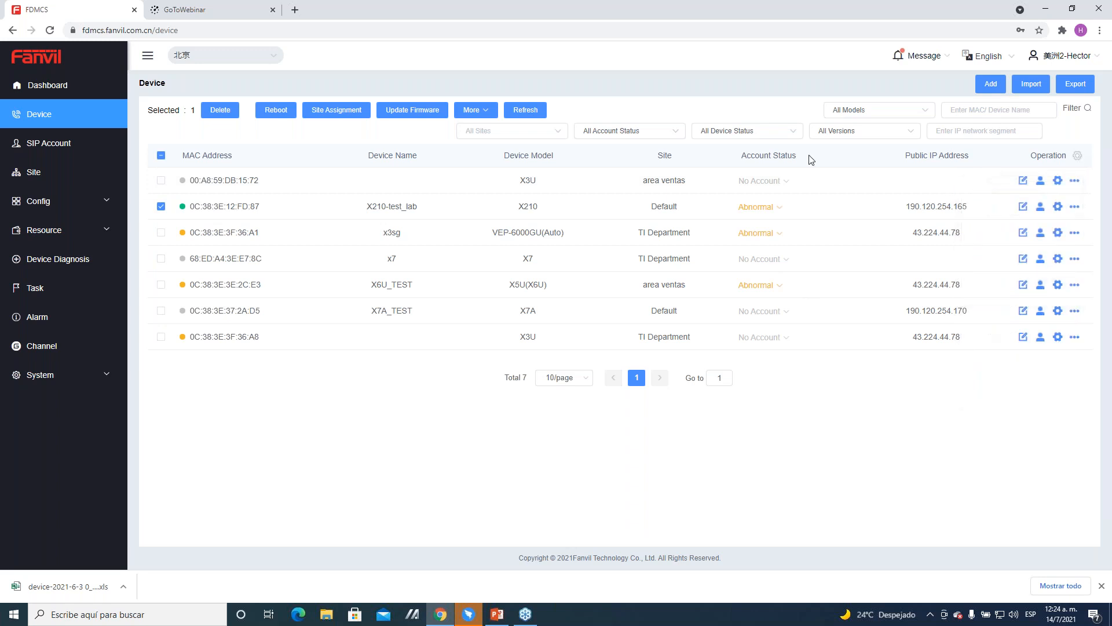
click(1075, 181)
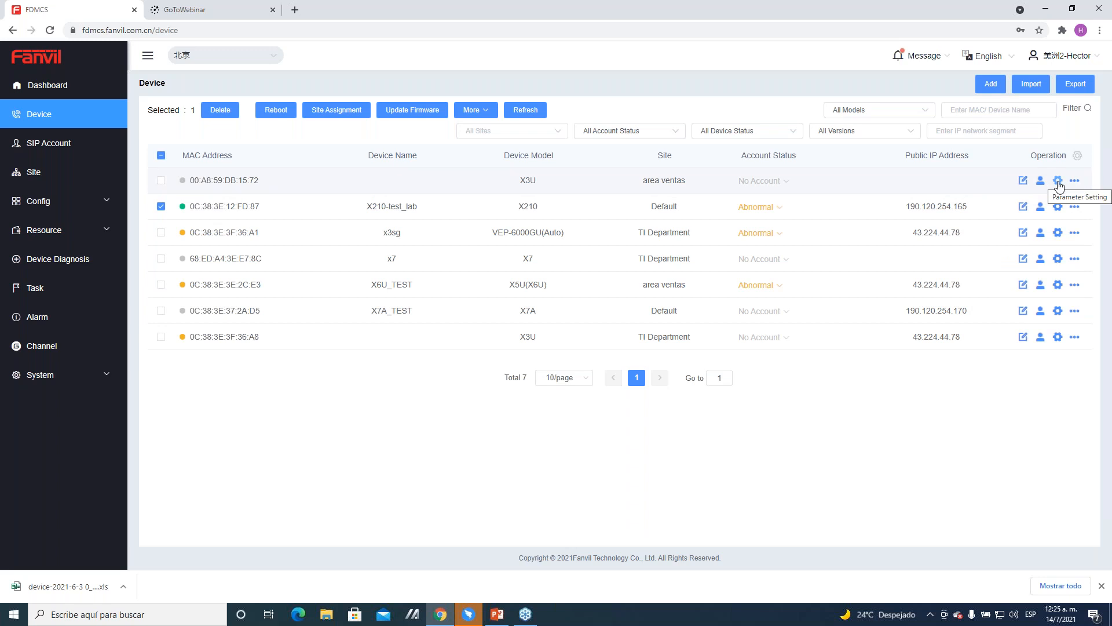
click(1025, 182)
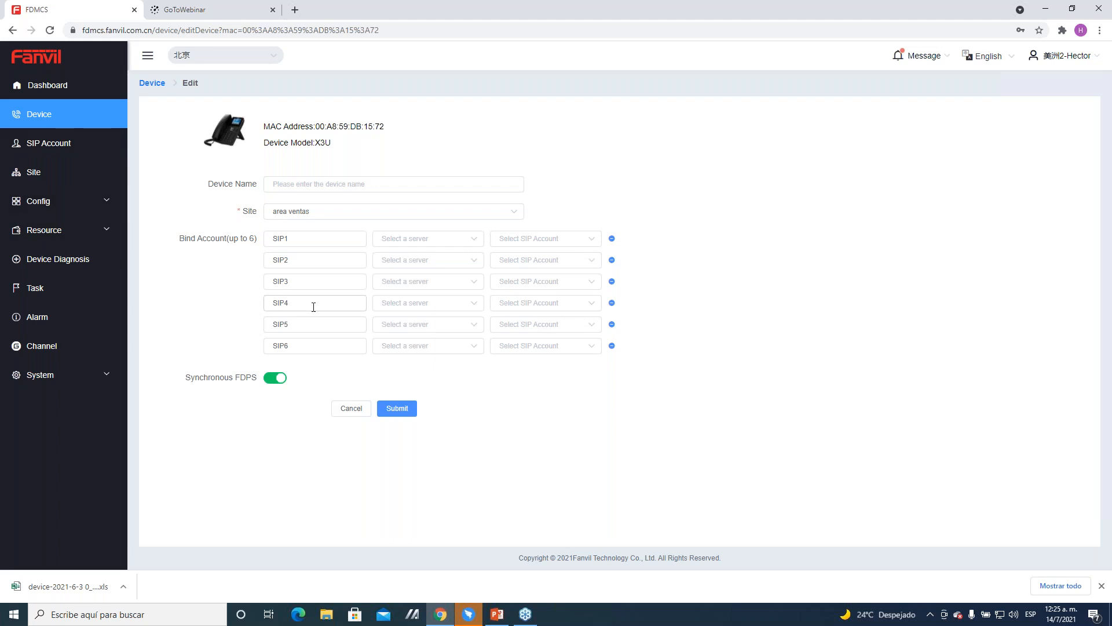
click(152, 85)
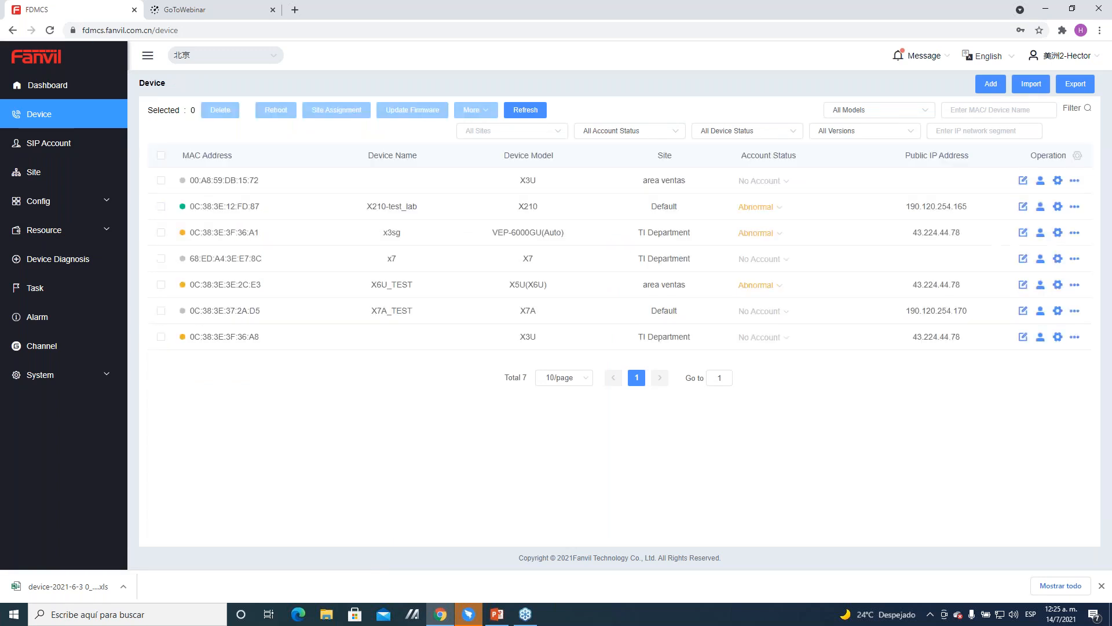
click(1040, 183)
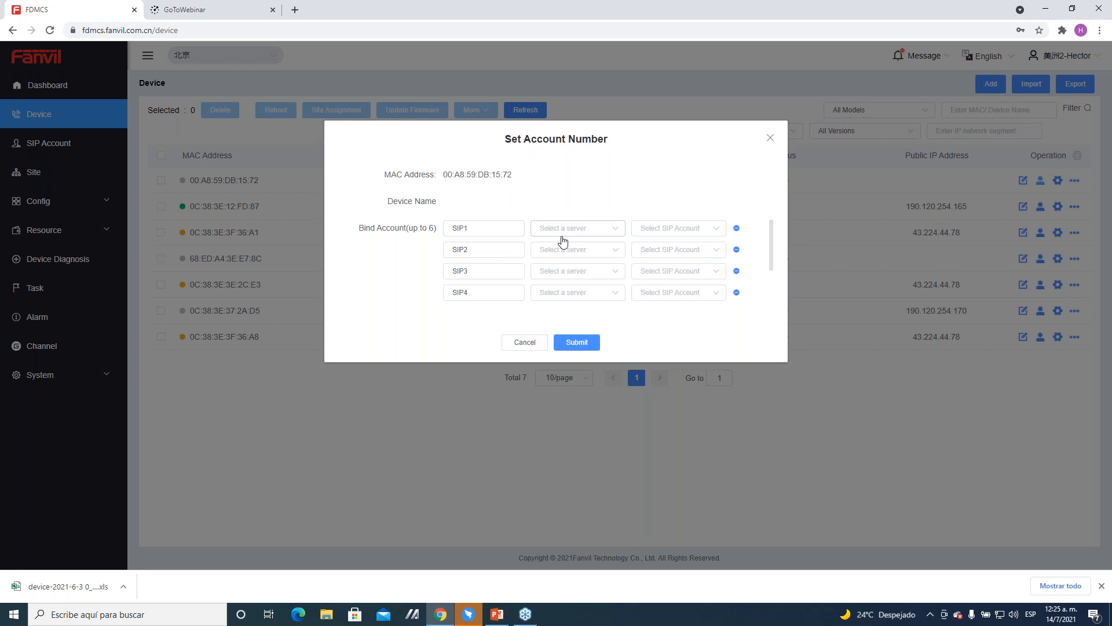
click(525, 343)
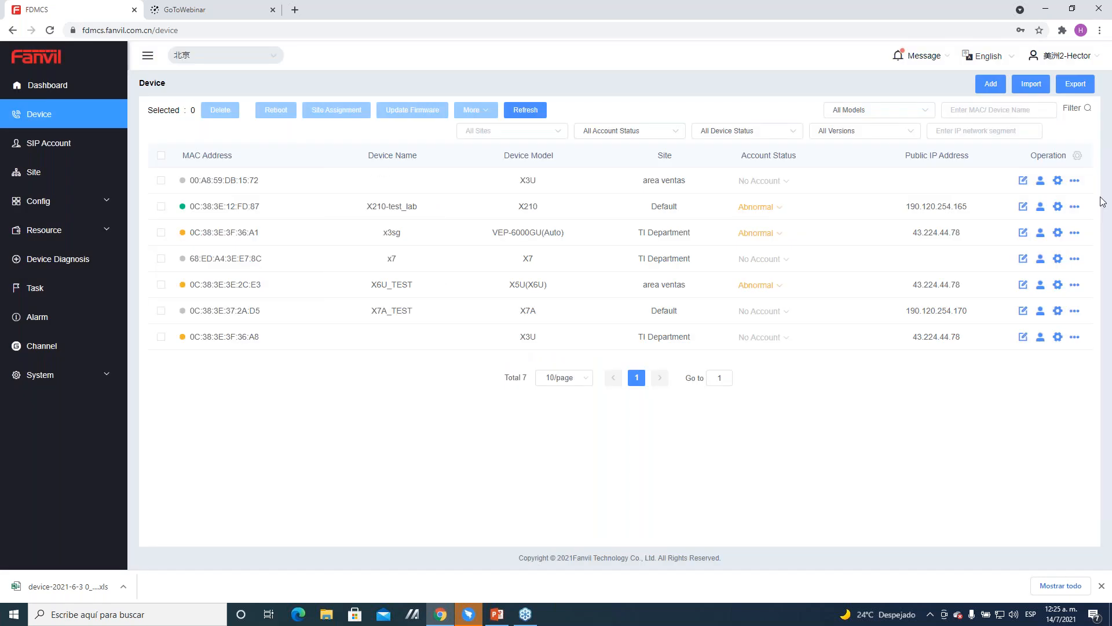
Step: View the text editor for the area ventas X3U's parameter settings and return to the device list
click(1057, 182)
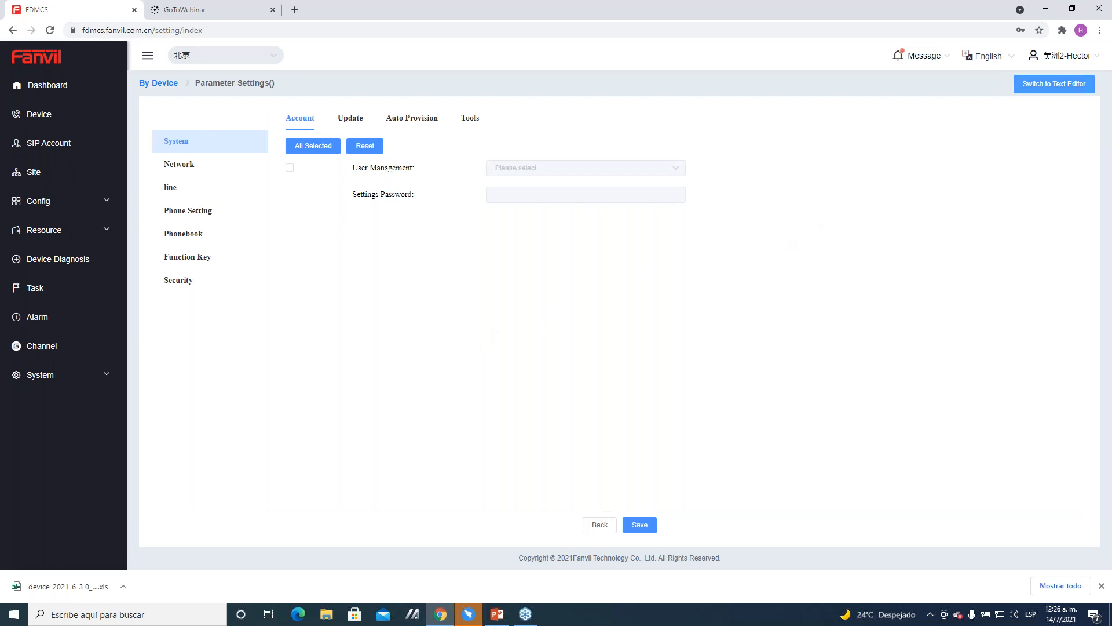
click(1054, 84)
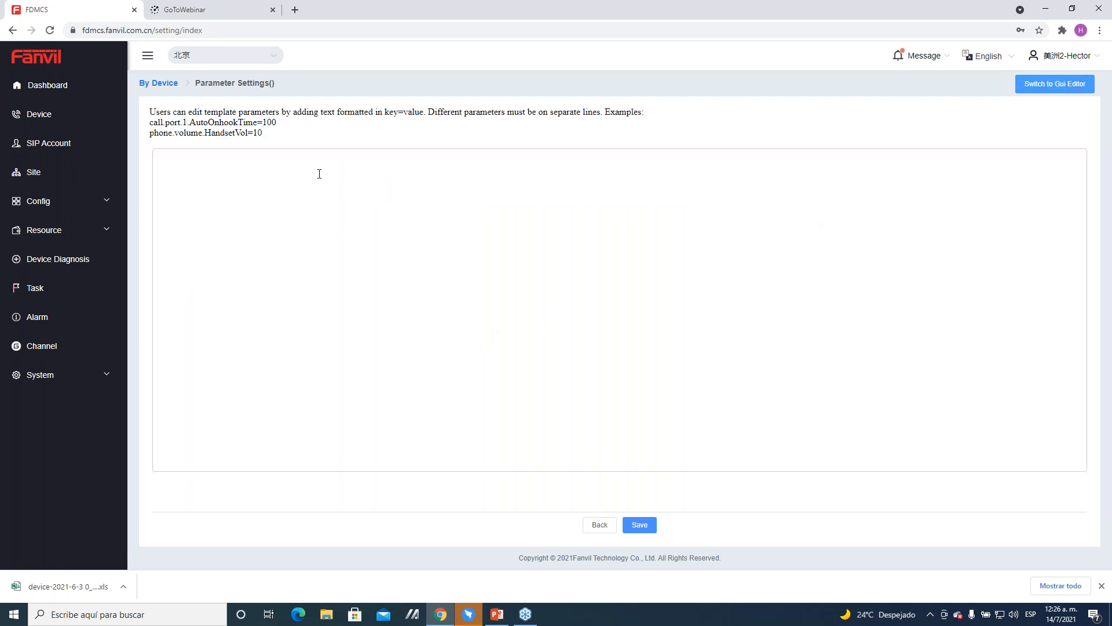
click(599, 527)
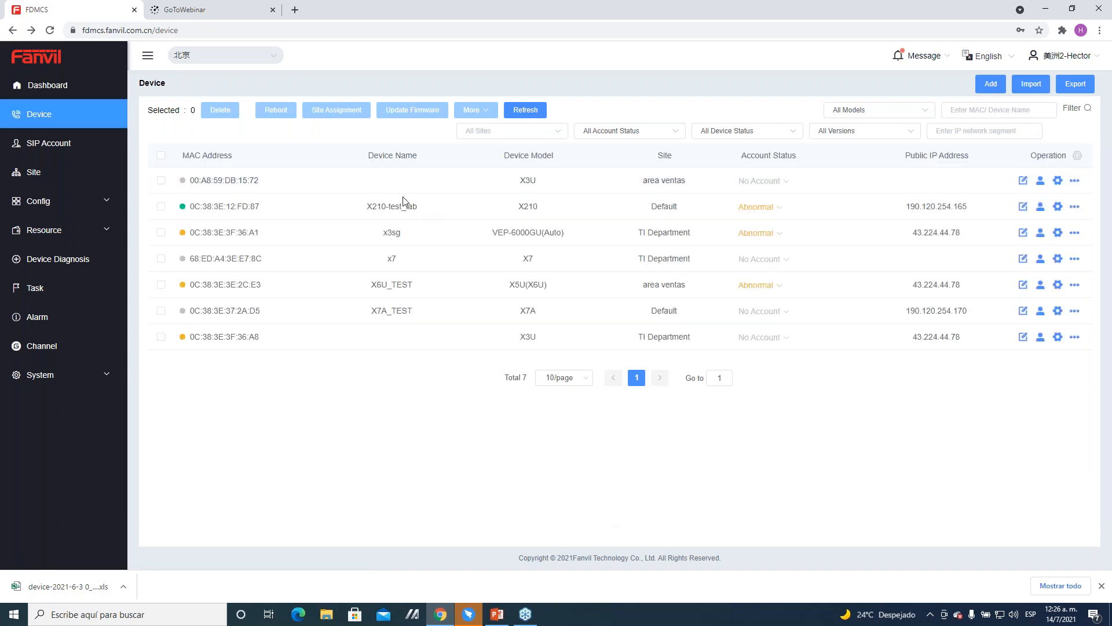
Step: Reopen the area ventas X3U's parameter settings and examine the Phone Setting options for features, MCAST and tones
click(1058, 181)
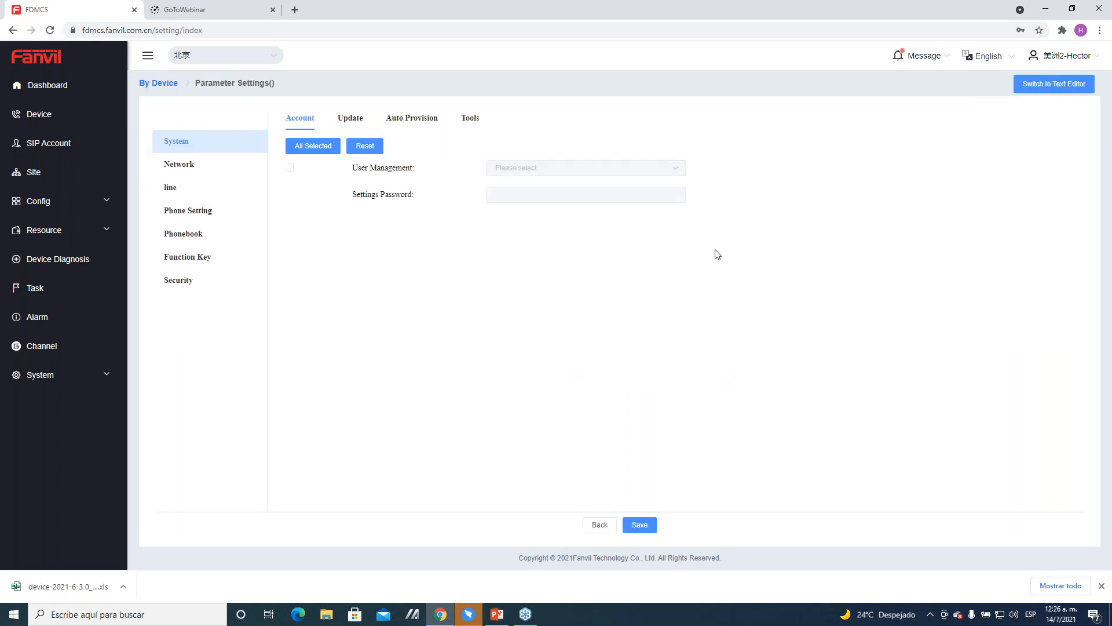
click(206, 217)
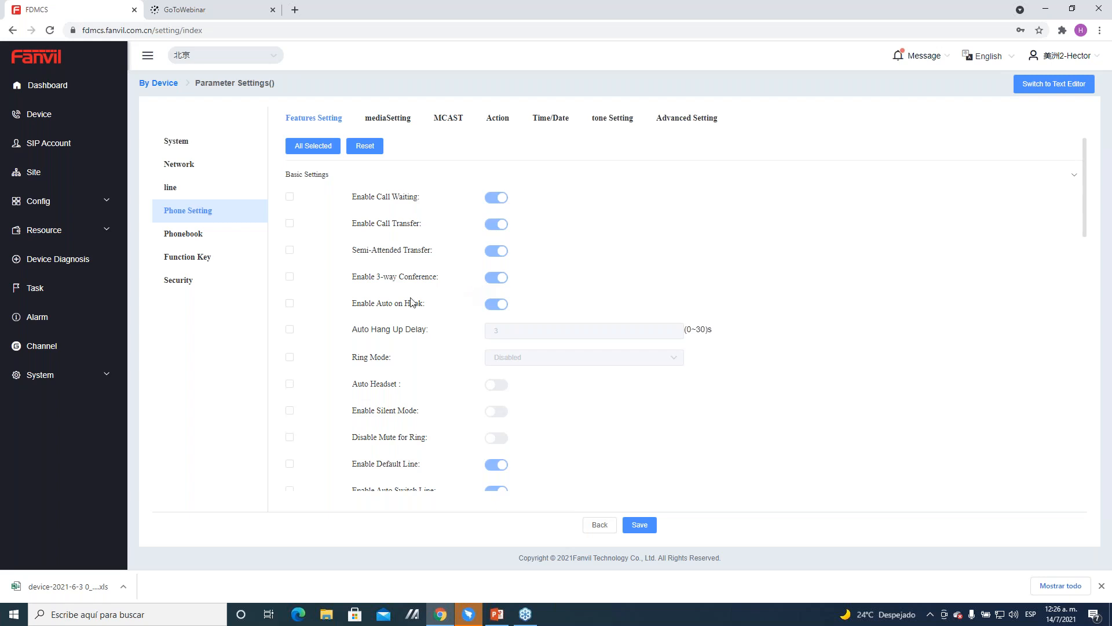
click(443, 123)
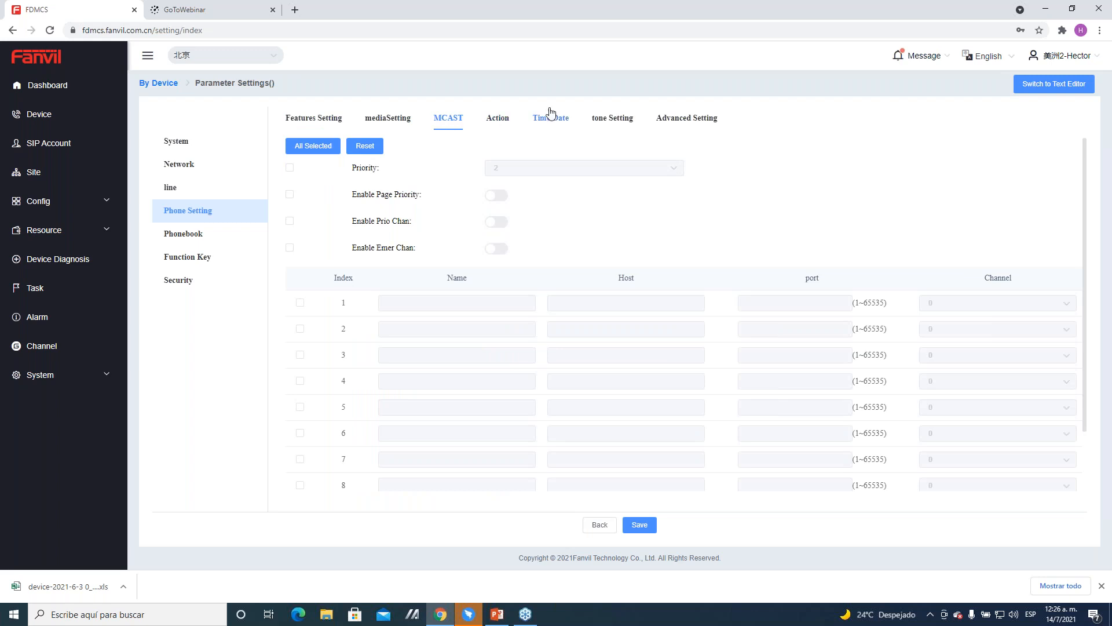
click(614, 125)
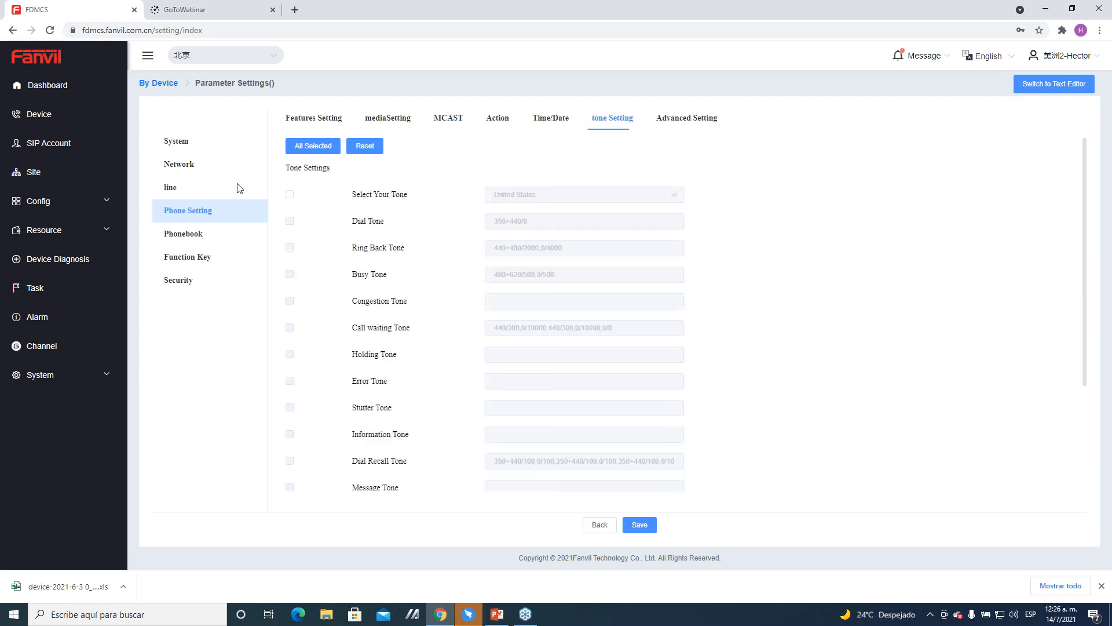
Step: View the Network parameters of the area ventas X3U, return to the device list and examine the phone's additional operations
click(179, 165)
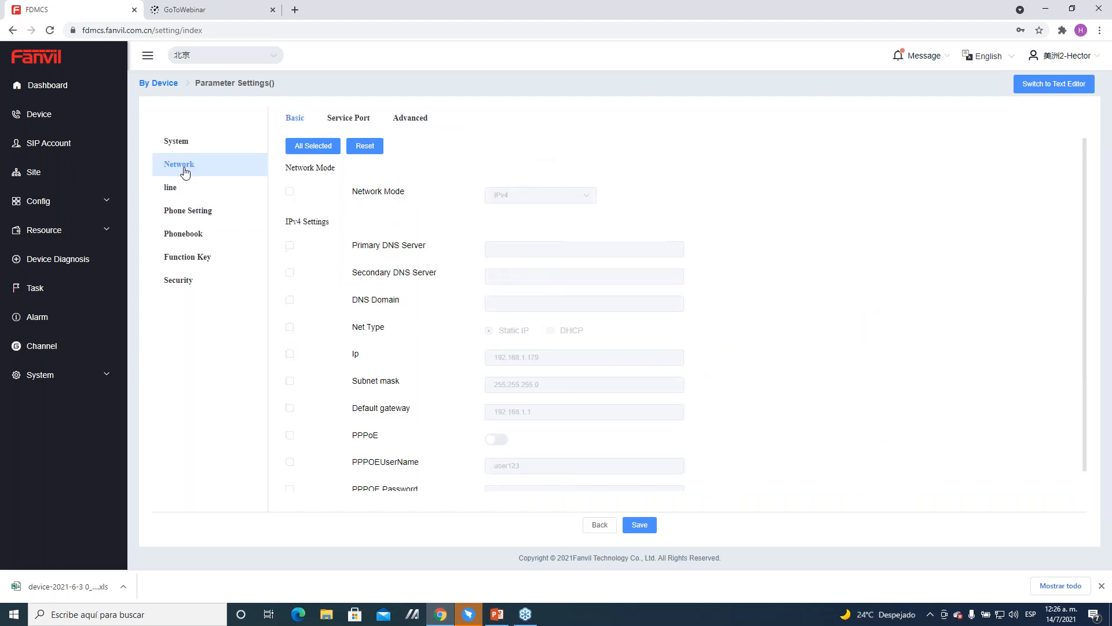
click(155, 86)
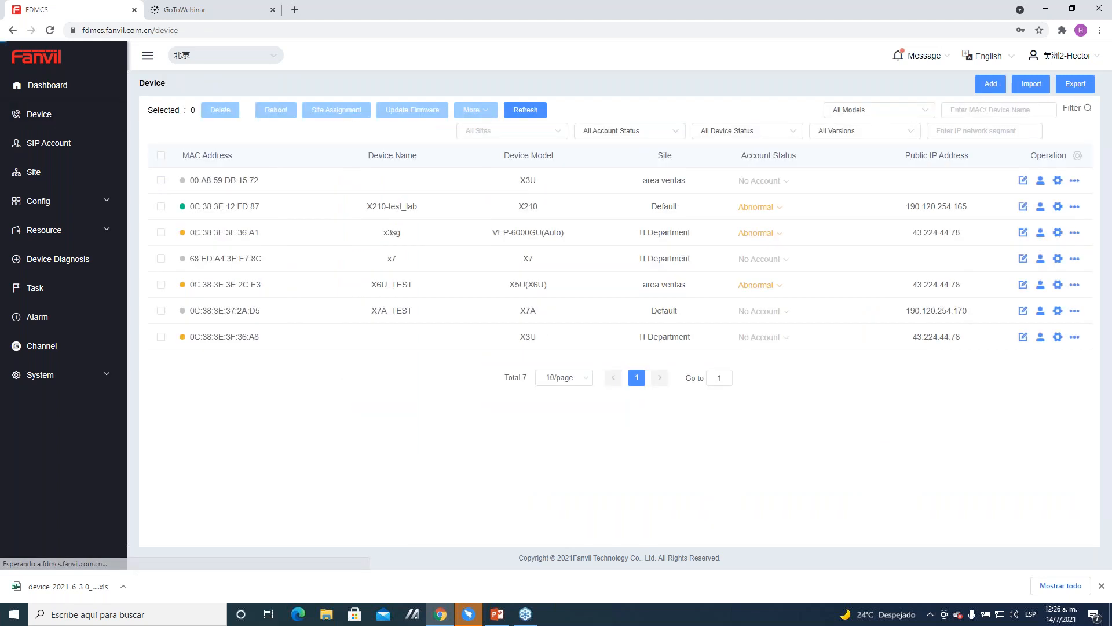
click(1071, 182)
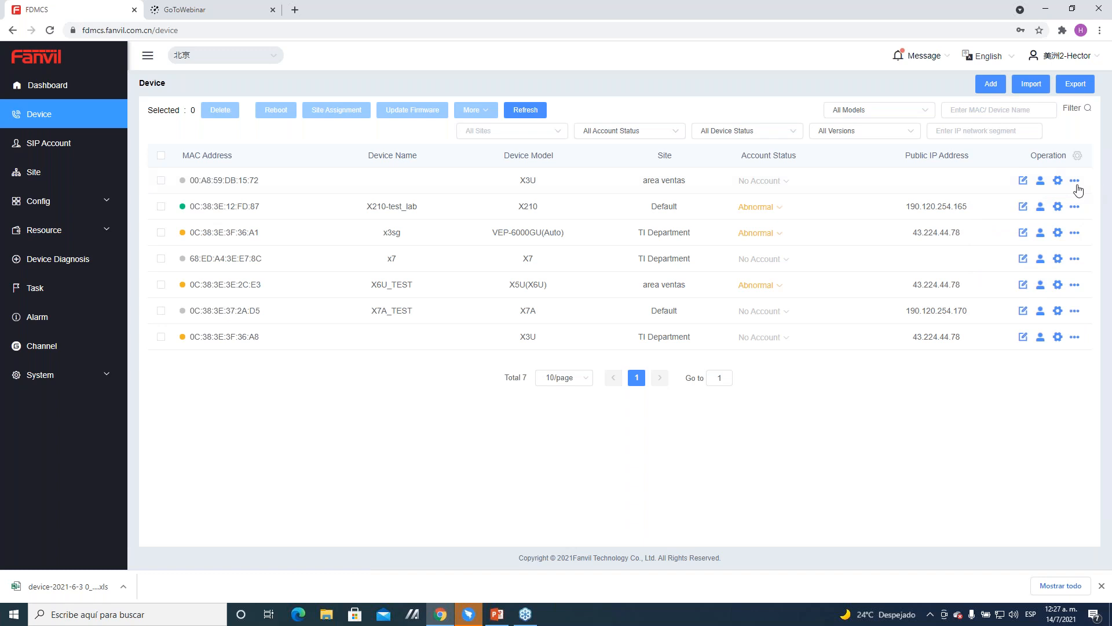
mouse_move(1073, 185)
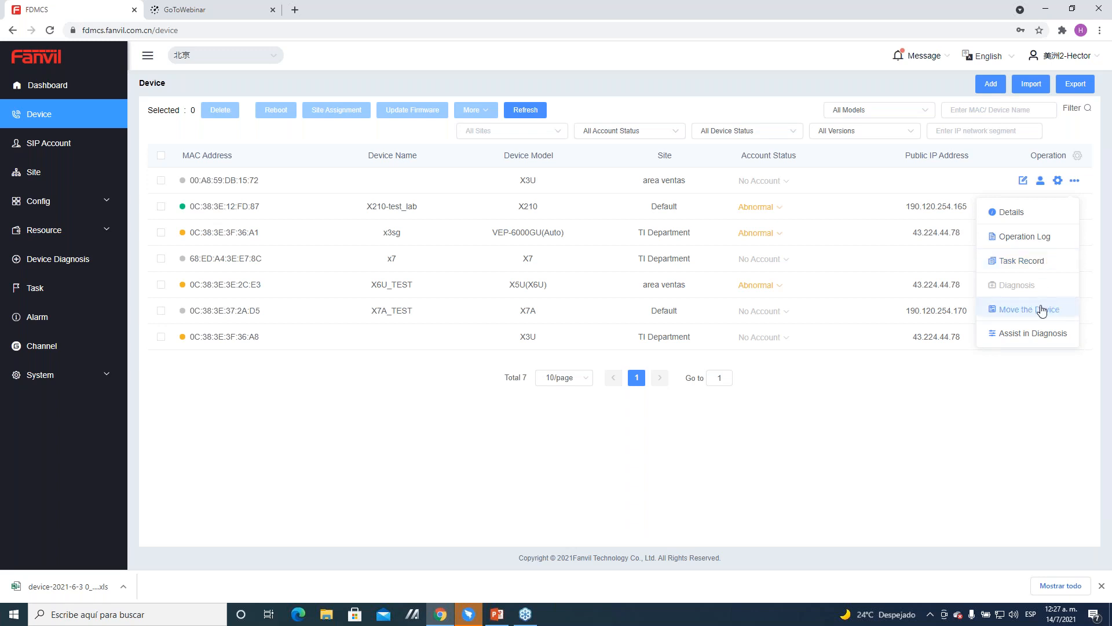
click(1007, 390)
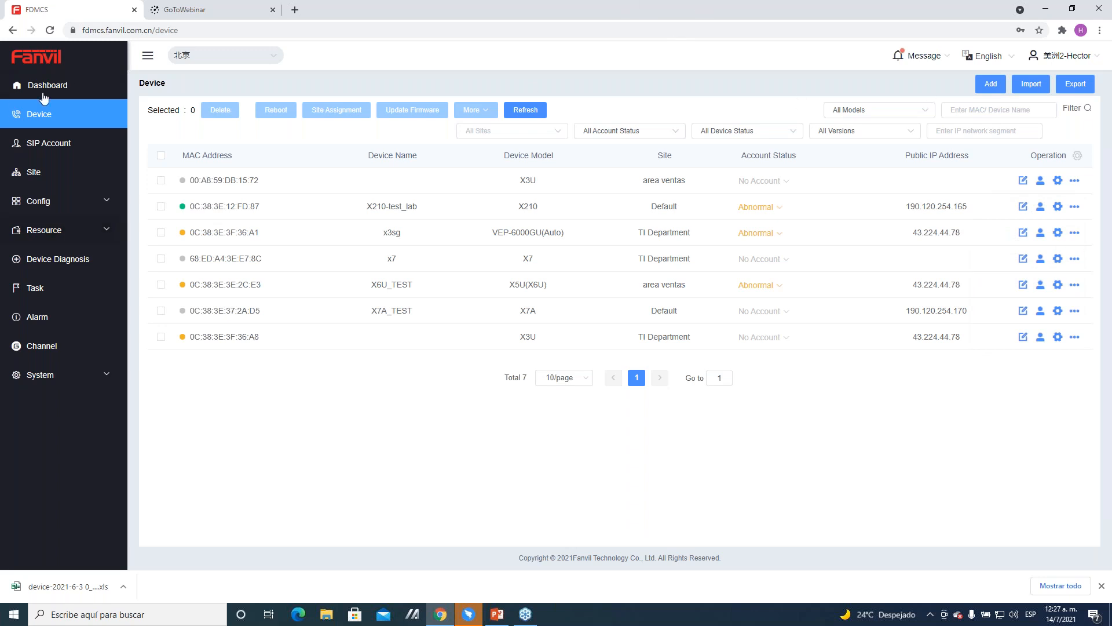
Step: View the device details of the area ventas X3U and return to the device list
click(1074, 180)
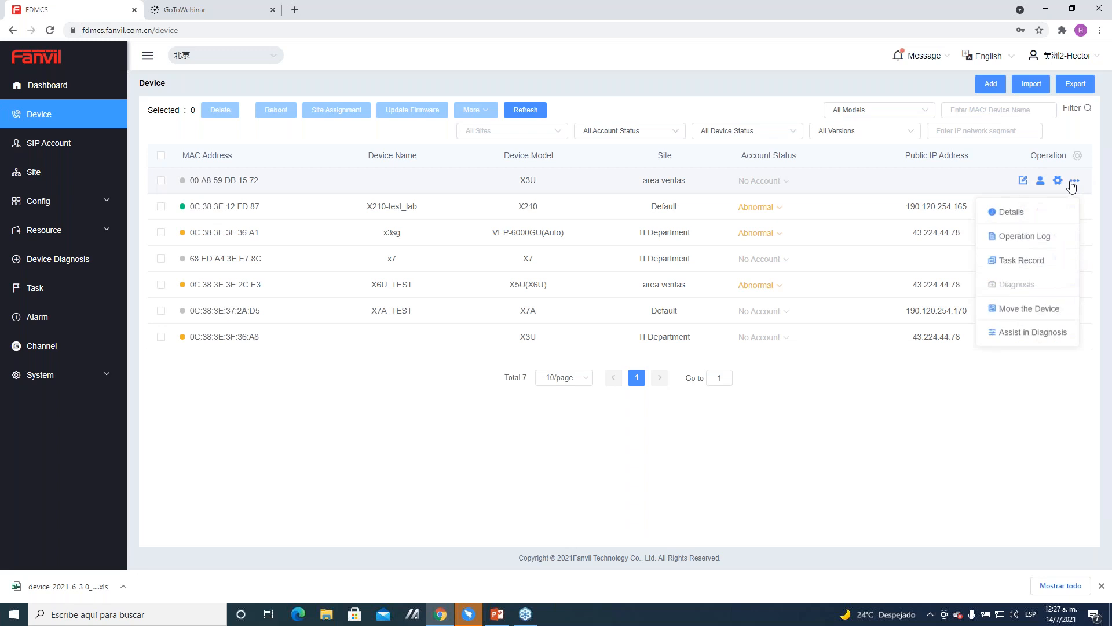
click(1038, 213)
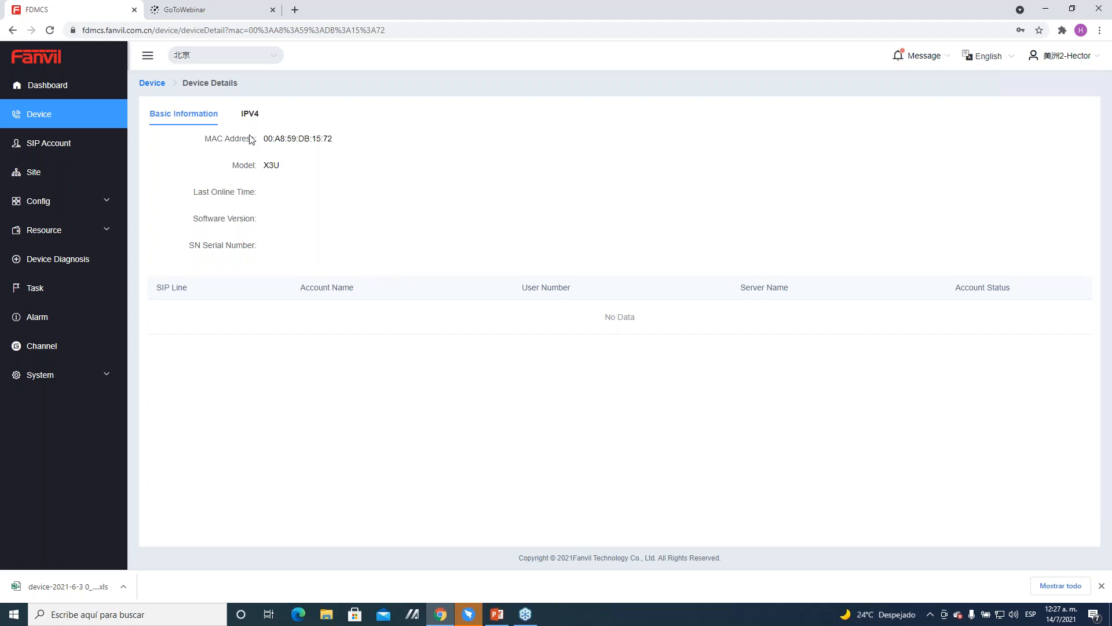
click(152, 84)
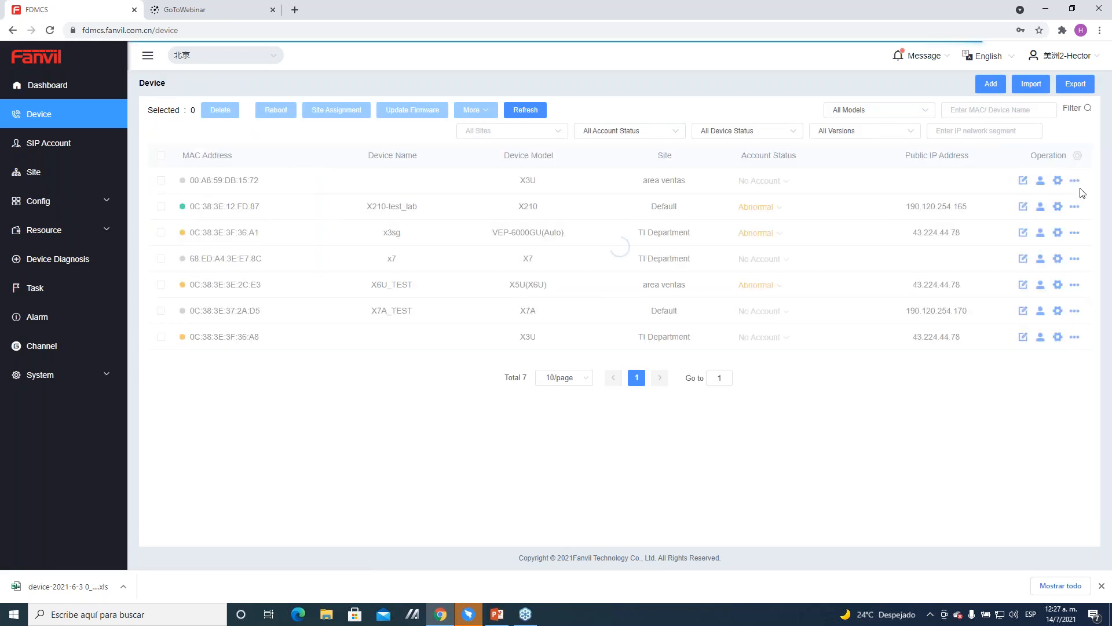
Step: View the operation log of the area ventas X3U and return to the device list
mouse_move(1075, 182)
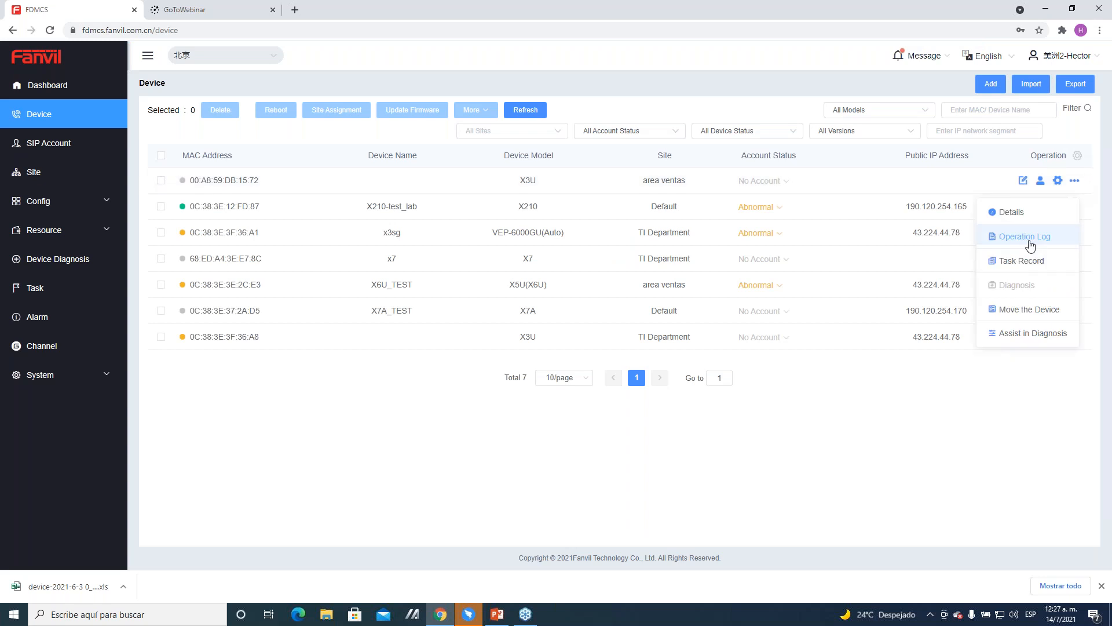
click(1031, 246)
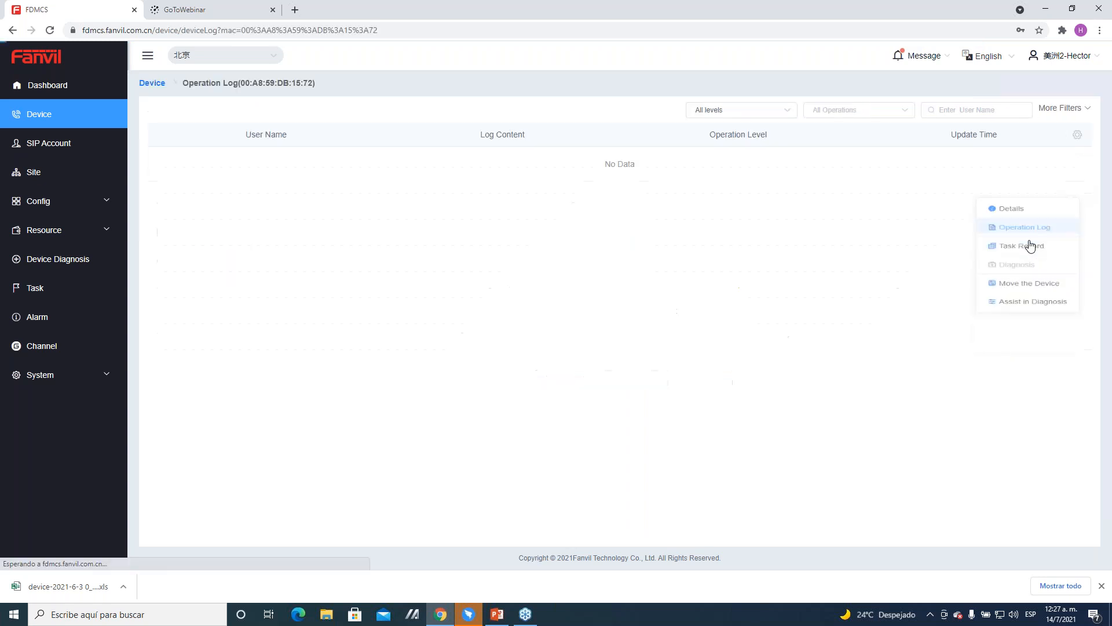
click(153, 84)
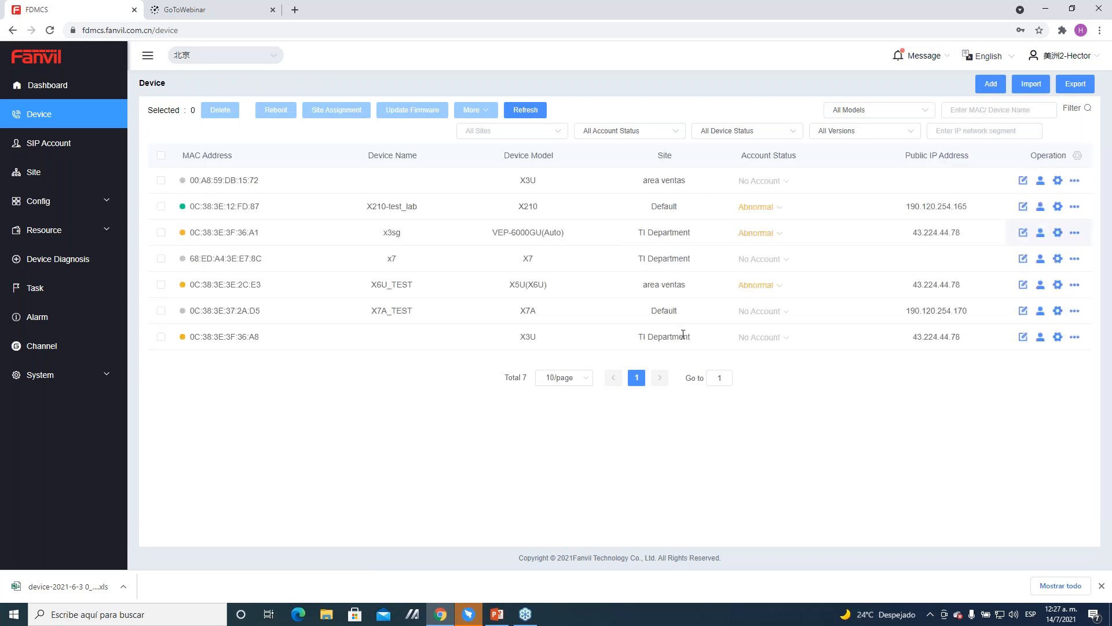
Step: Select the X210-test_lab device, examine its operation log and return to the device list
click(161, 206)
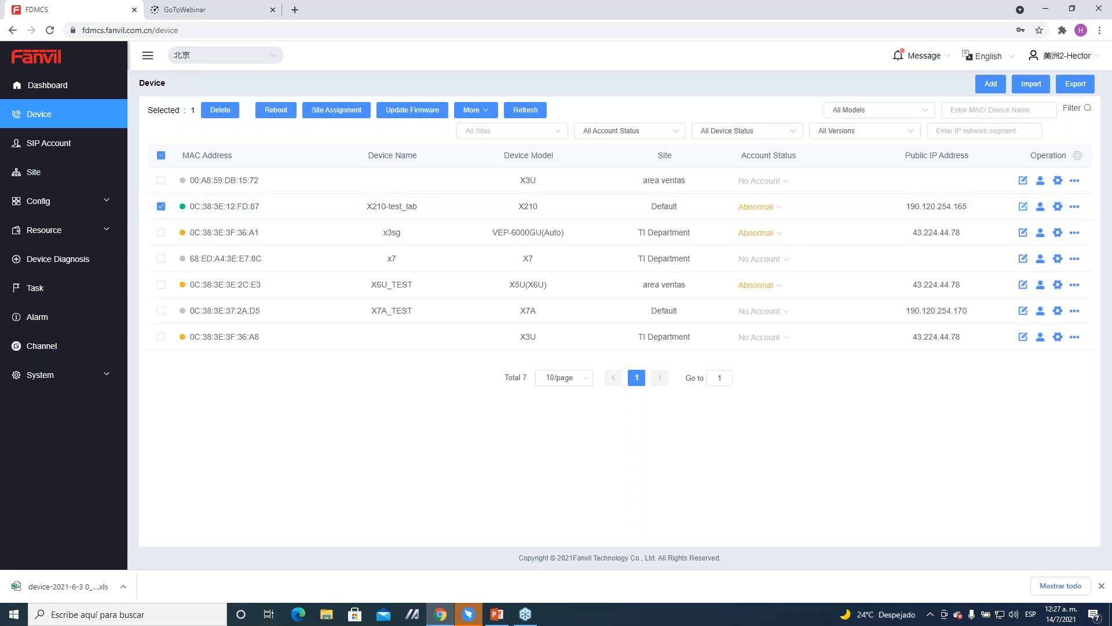
click(1075, 207)
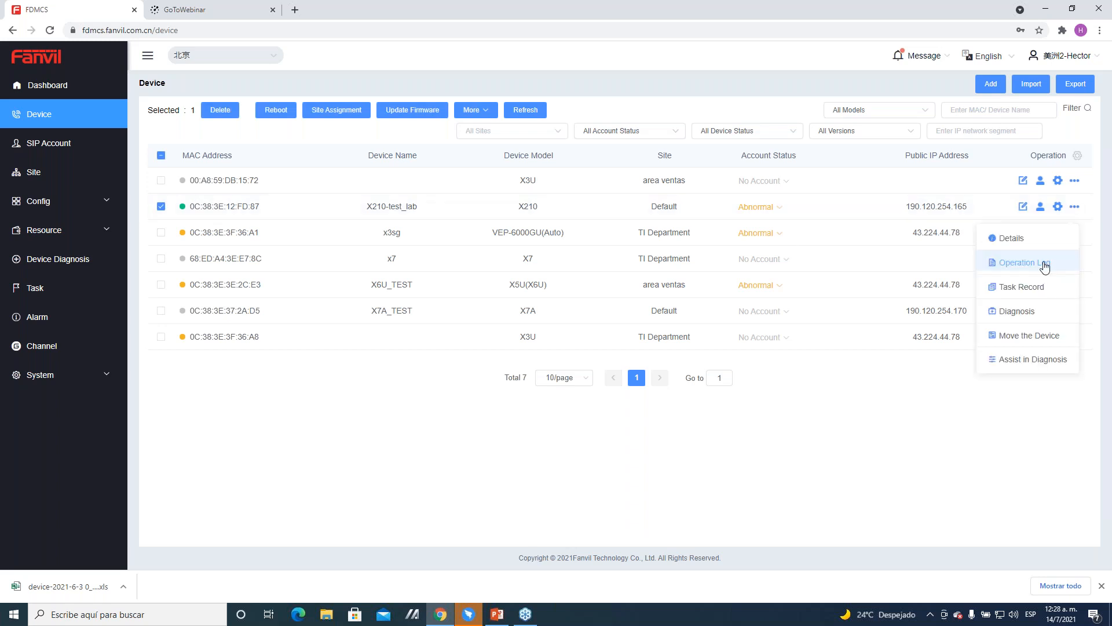
click(1046, 266)
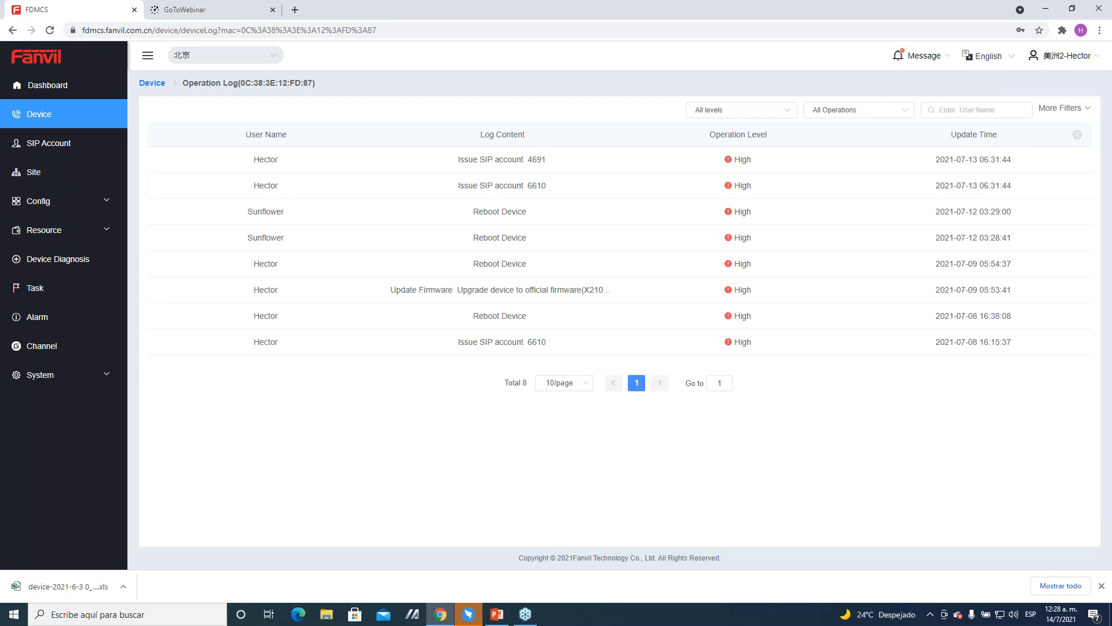
click(152, 82)
Step: View the task record of the area ventas X3U and return to the device list
click(1075, 180)
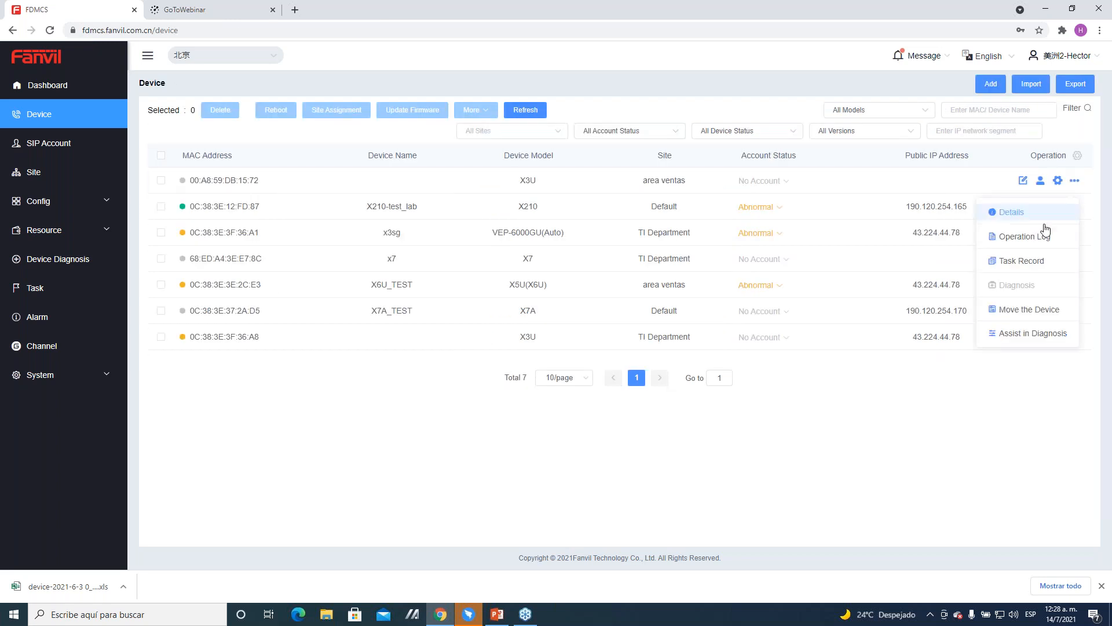
click(1023, 263)
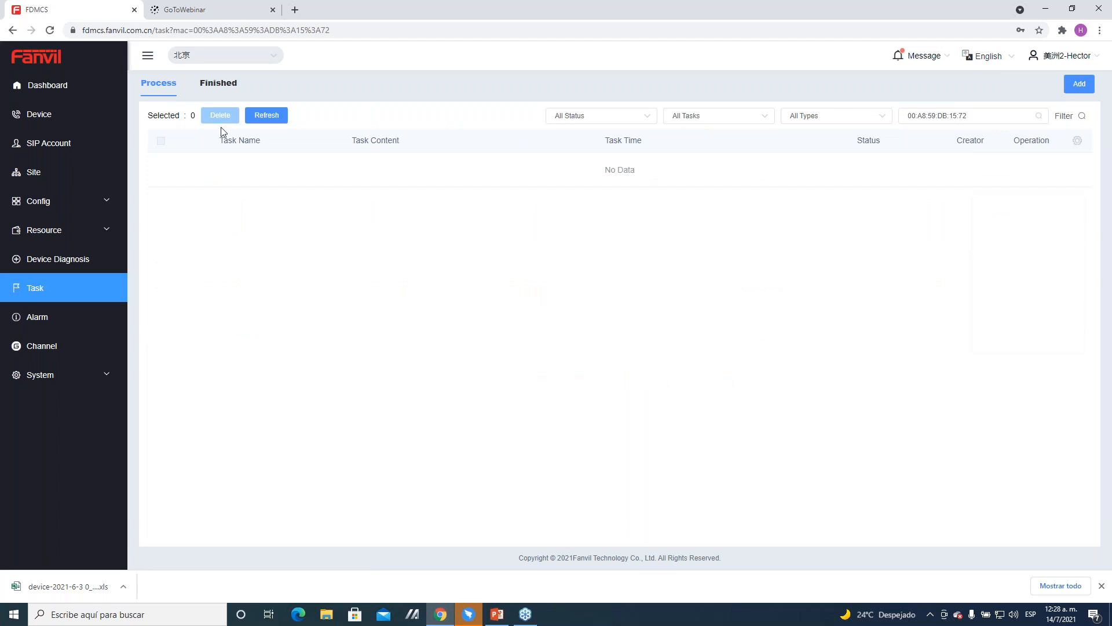
click(45, 116)
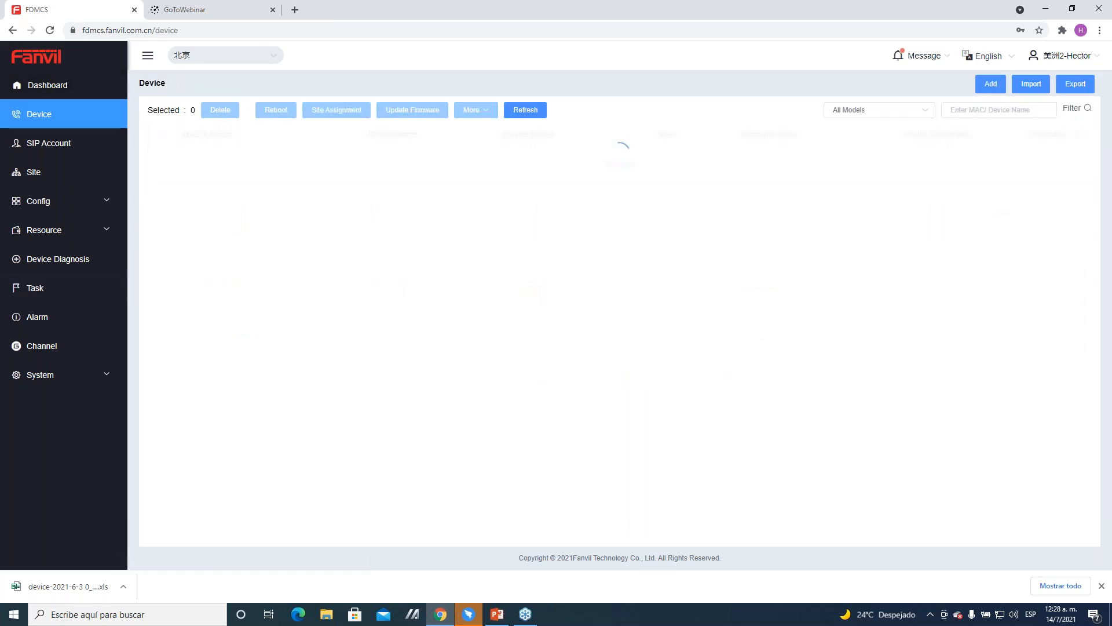
Step: Examine the Move the Device dialog for the X7A_TEST device and cancel it
mouse_move(1074, 289)
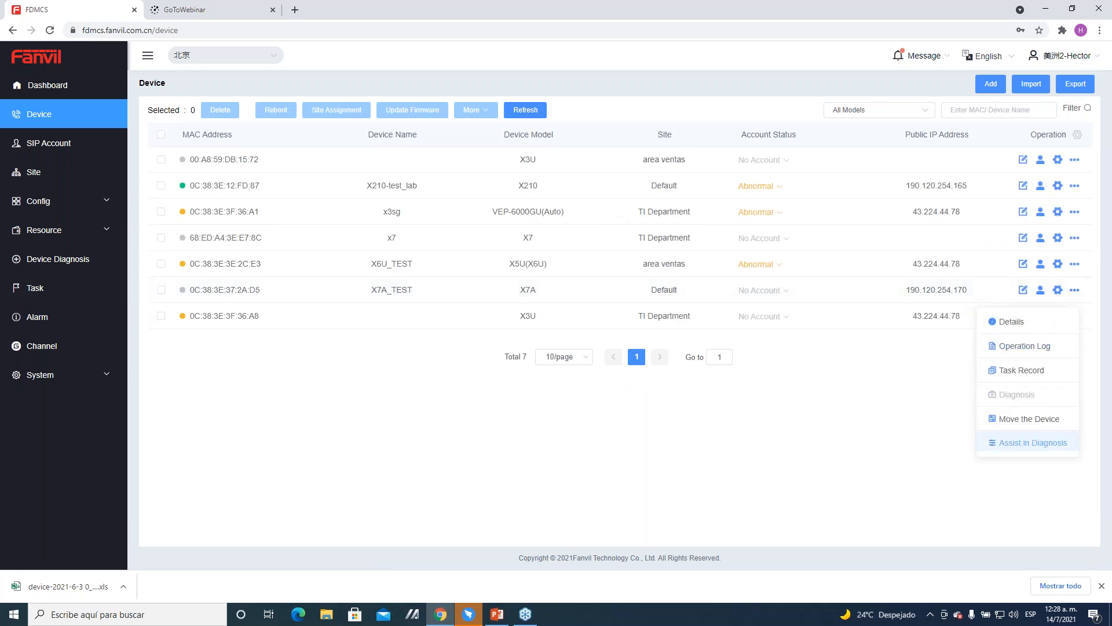
click(1045, 427)
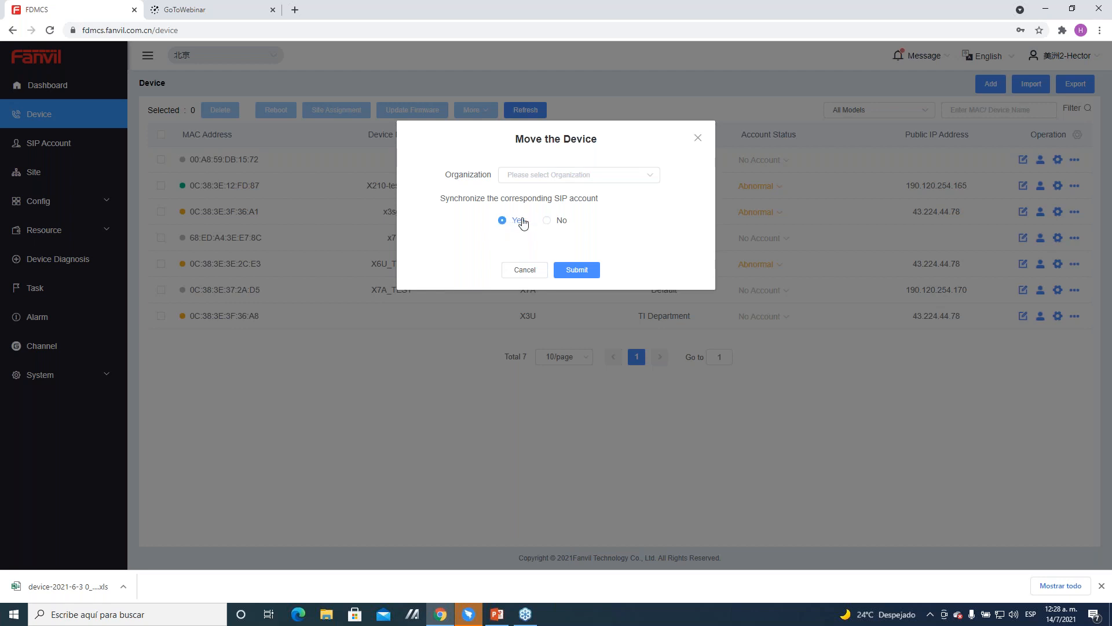
click(539, 273)
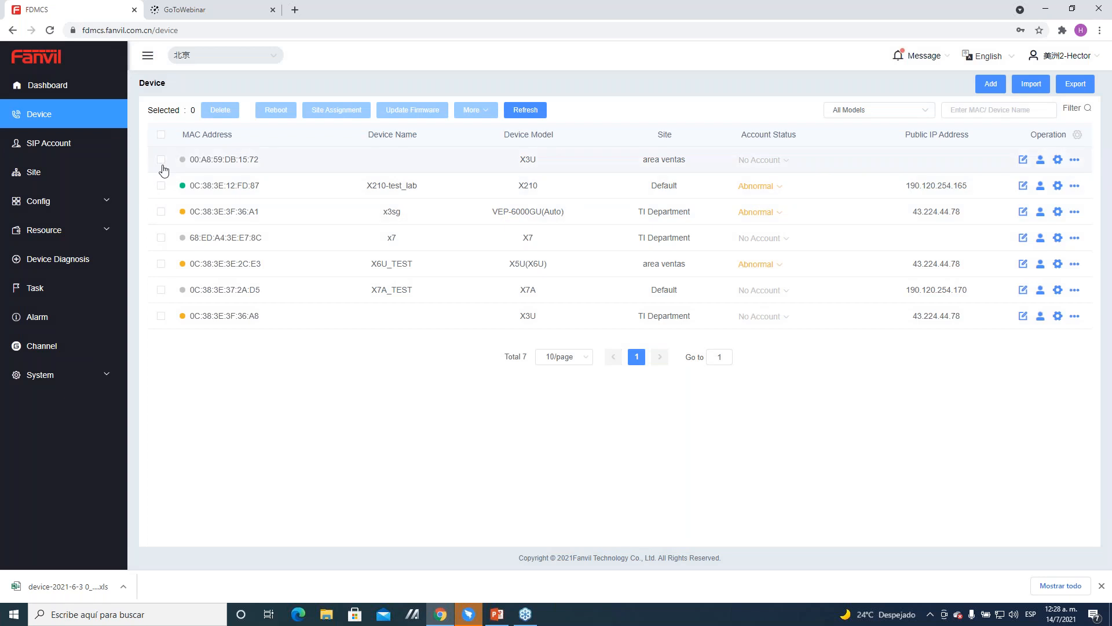
Step: Select the area ventas X3U and X210-test_lab devices, and view their deletion confirmation without deleting them
click(161, 160)
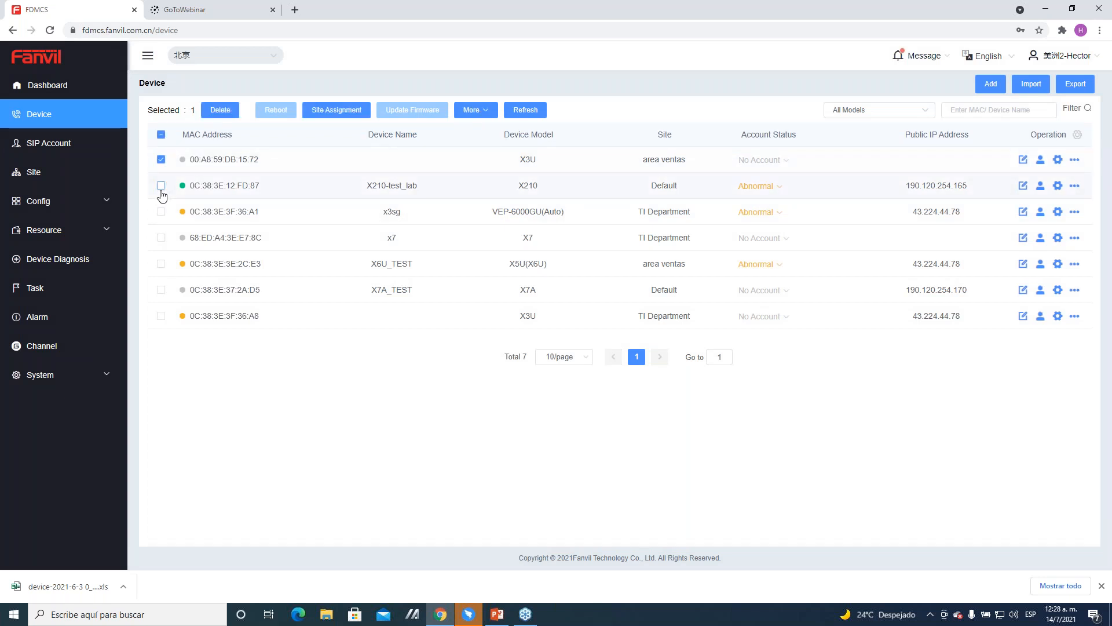
click(161, 189)
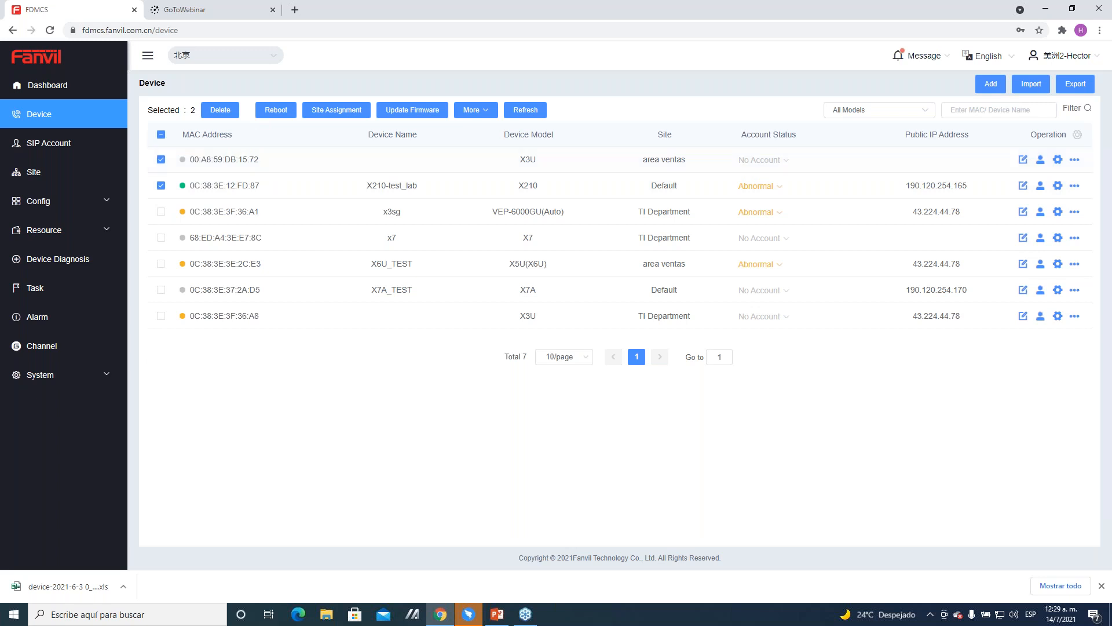
click(213, 116)
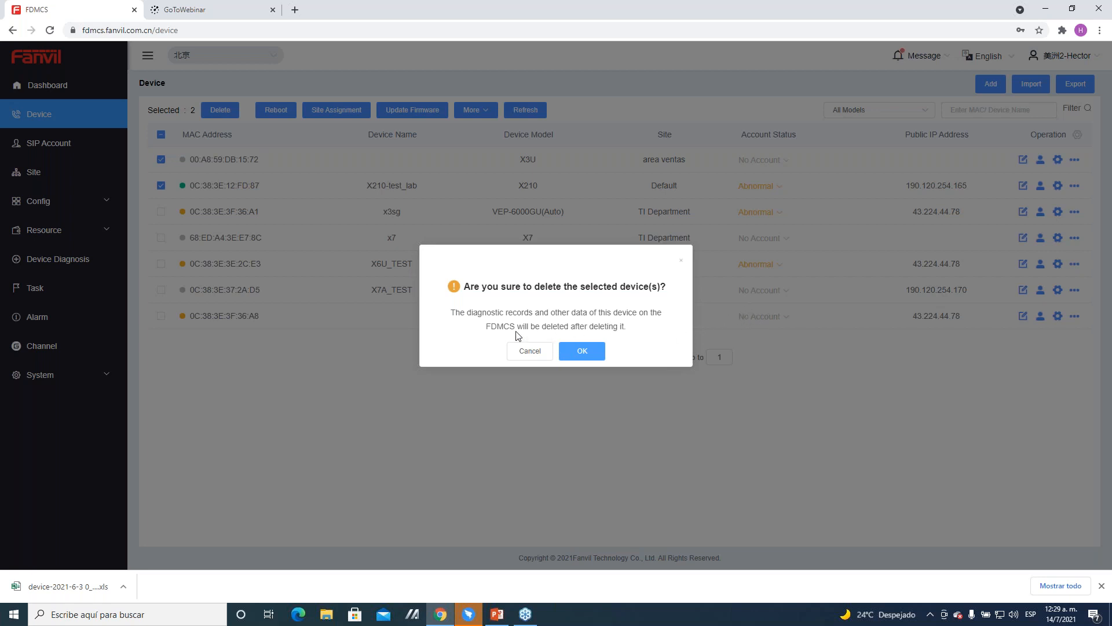
click(525, 350)
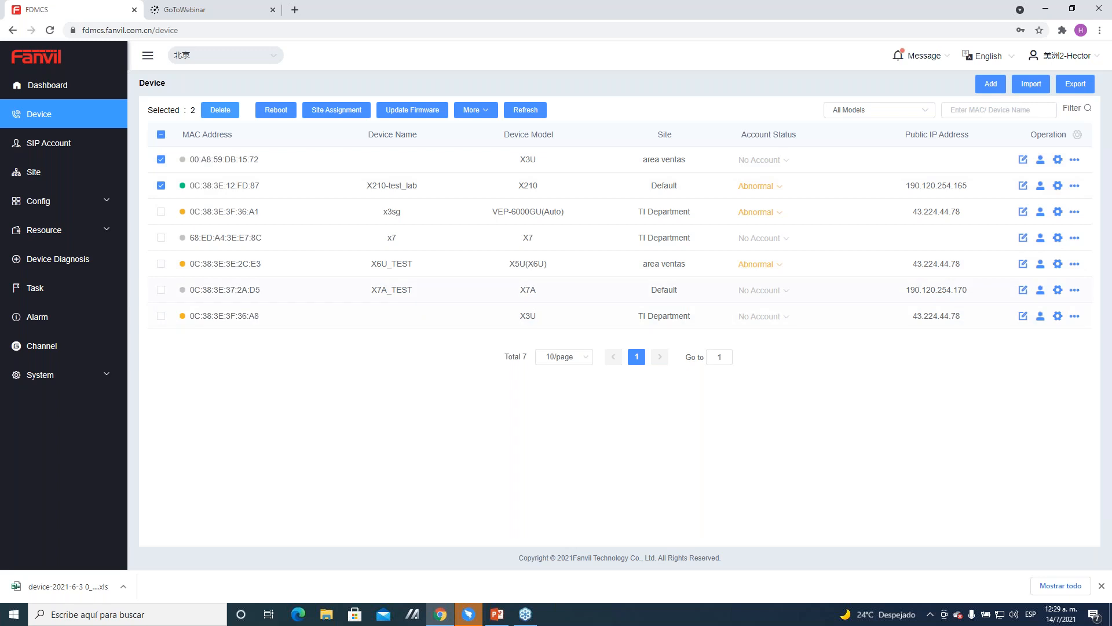
Step: Assign the two selected devices to the TI Department site
click(342, 111)
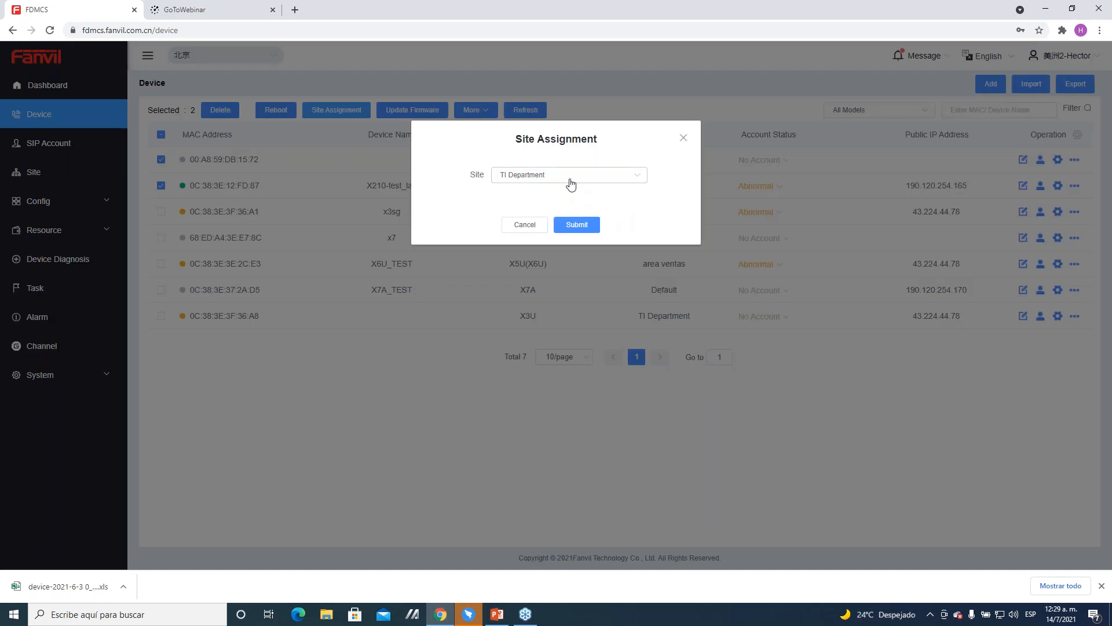
click(571, 184)
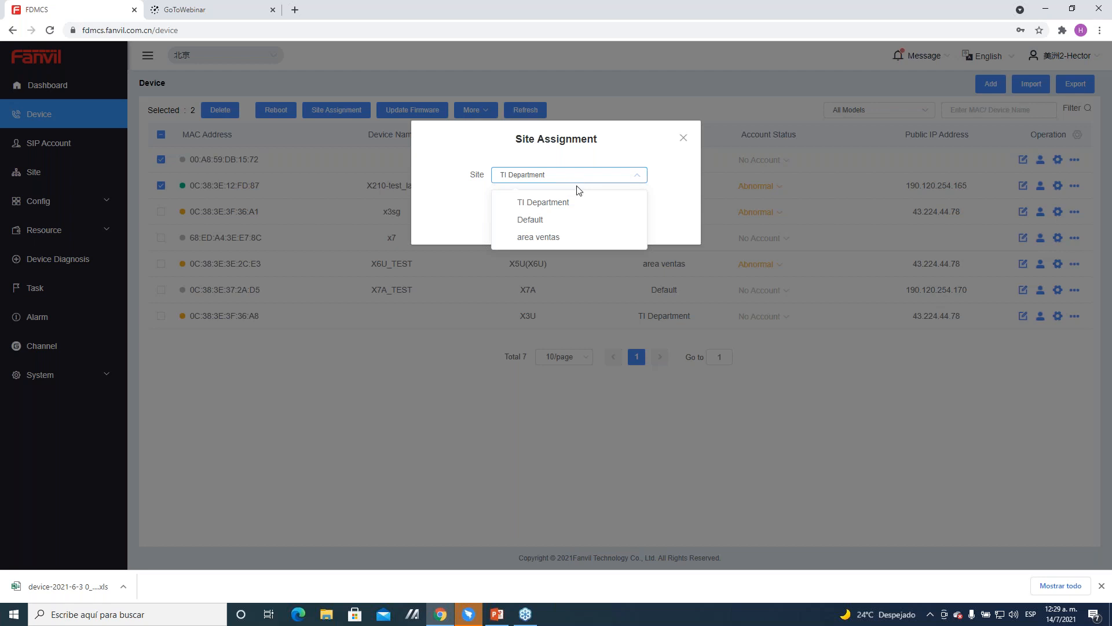
click(563, 212)
click(569, 224)
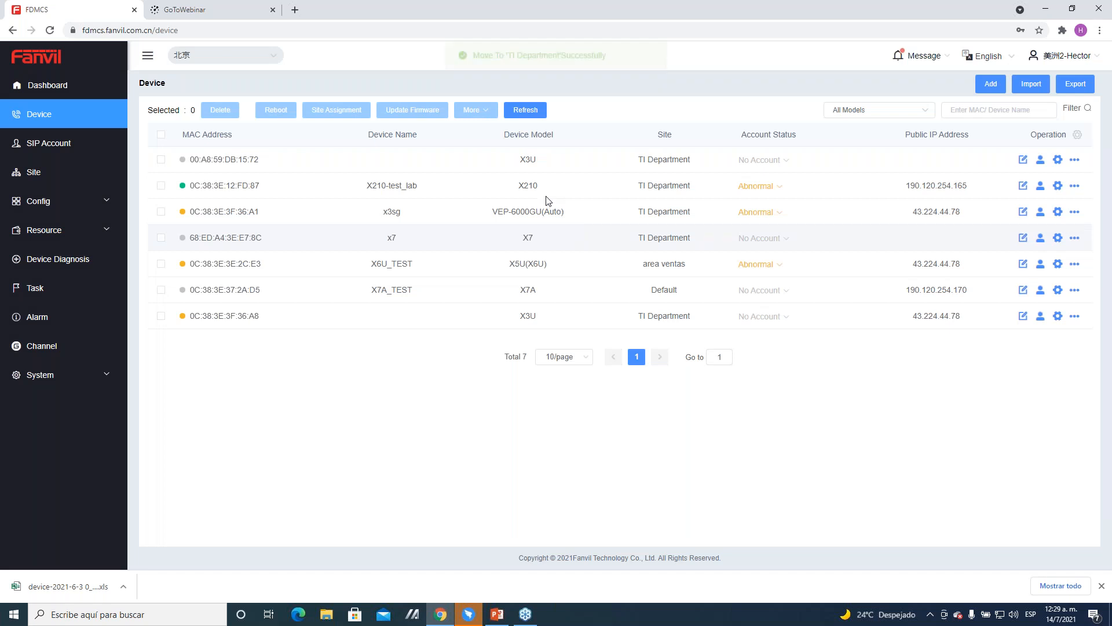
Step: Select the X210-test_lab device and examine the firmware versions and Scheduled mode of its firmware update, cancelling without submitting
click(161, 185)
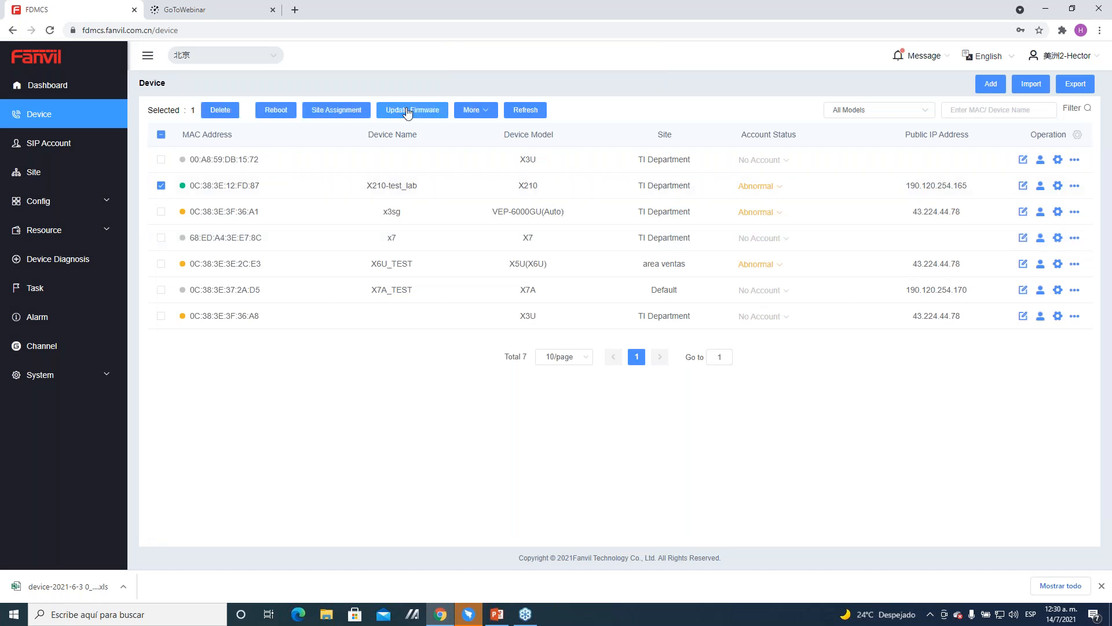
click(412, 109)
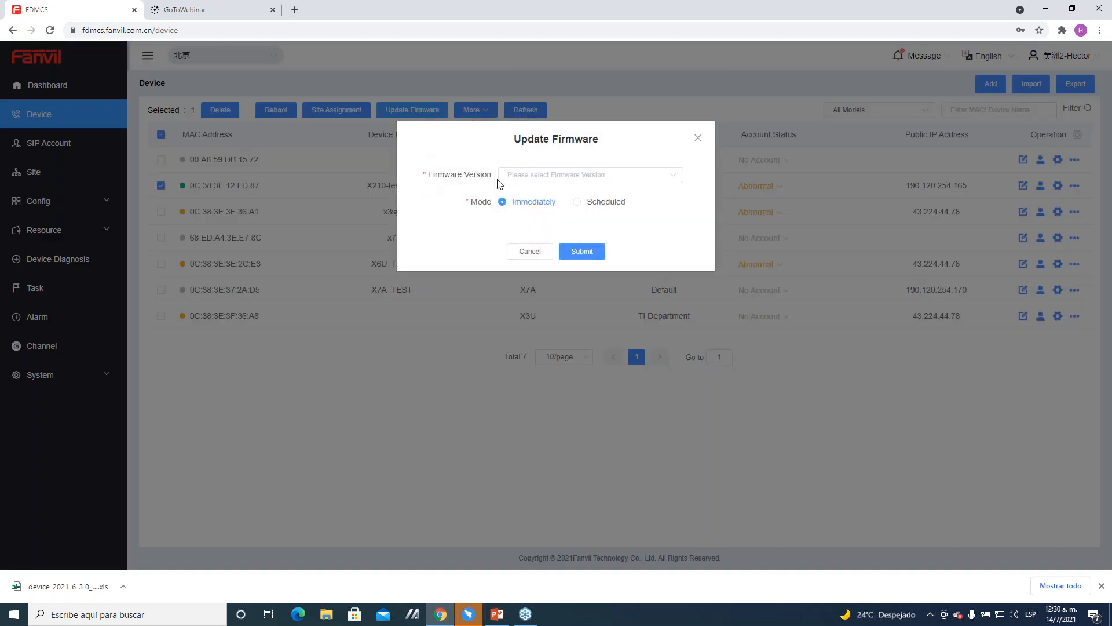
click(534, 180)
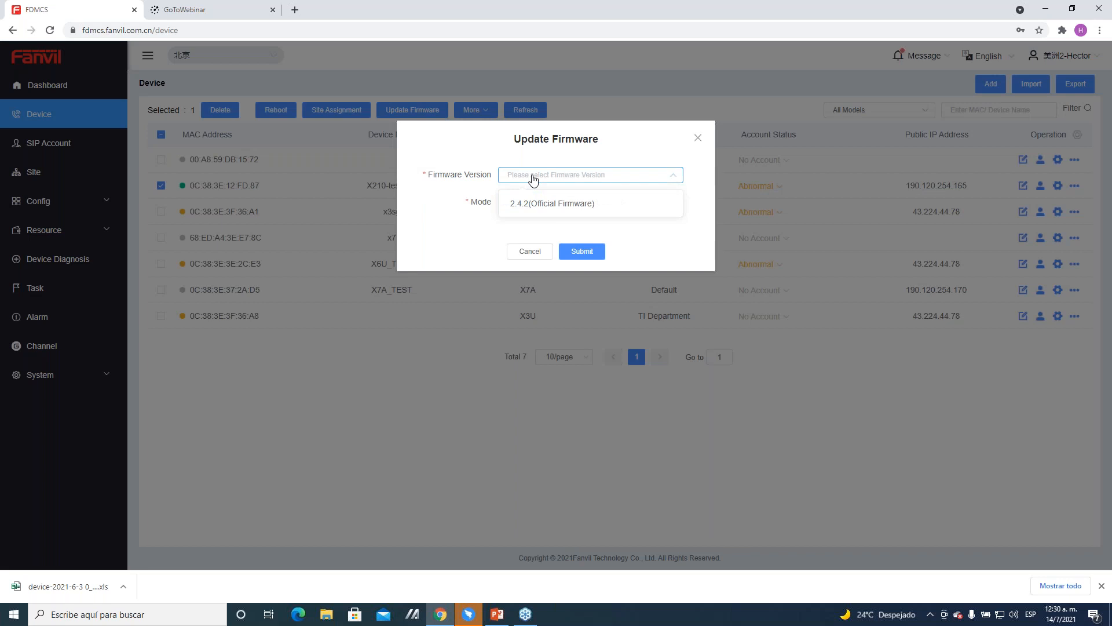
click(534, 180)
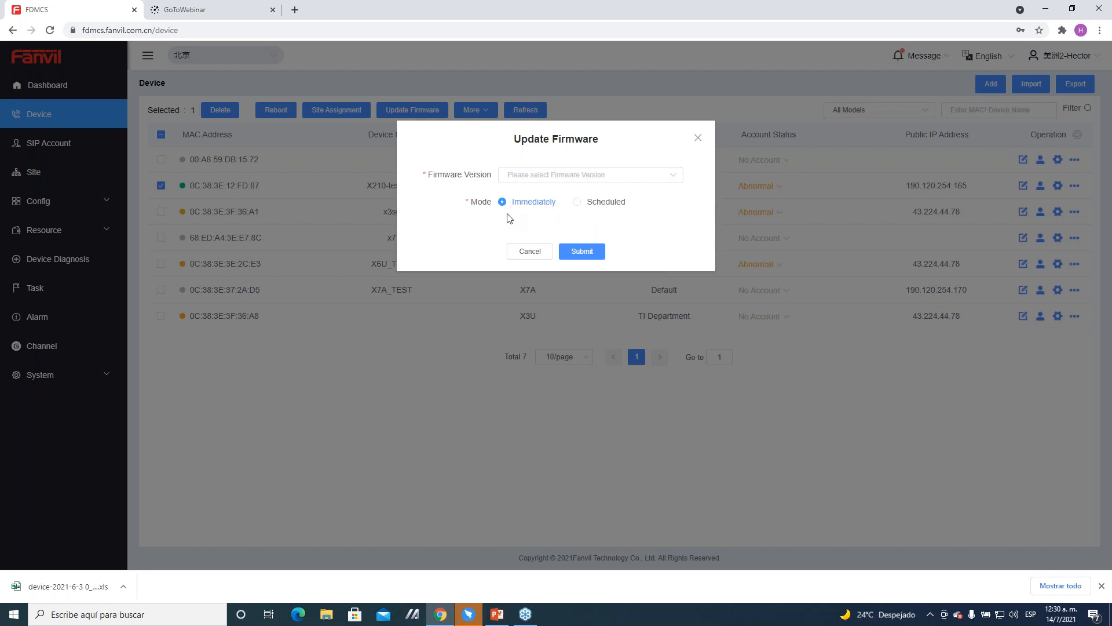
click(613, 207)
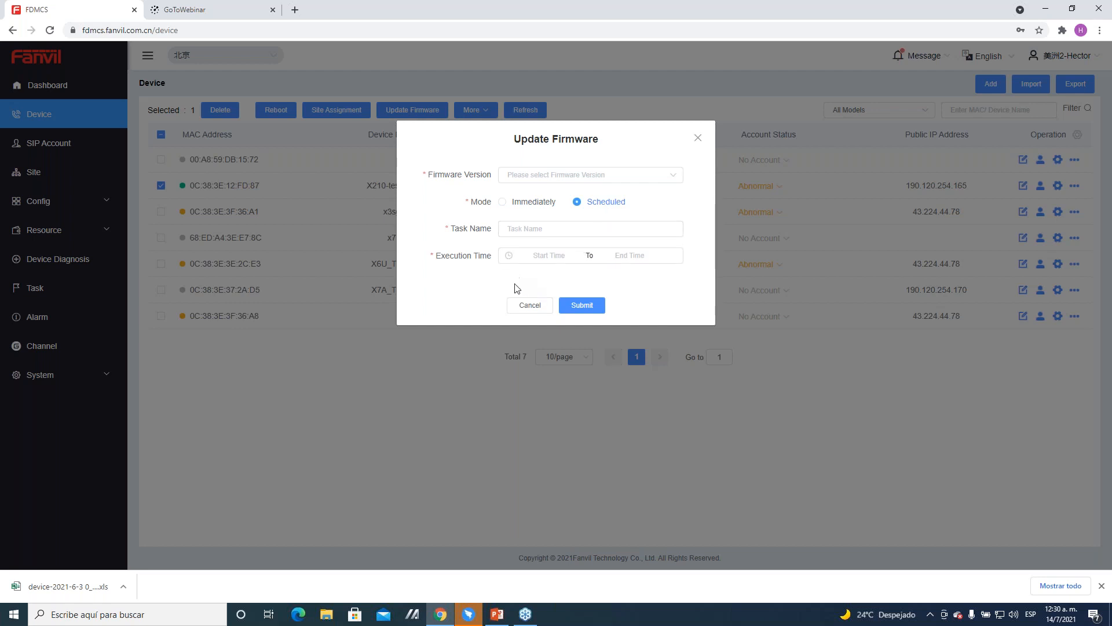
click(528, 308)
click(528, 309)
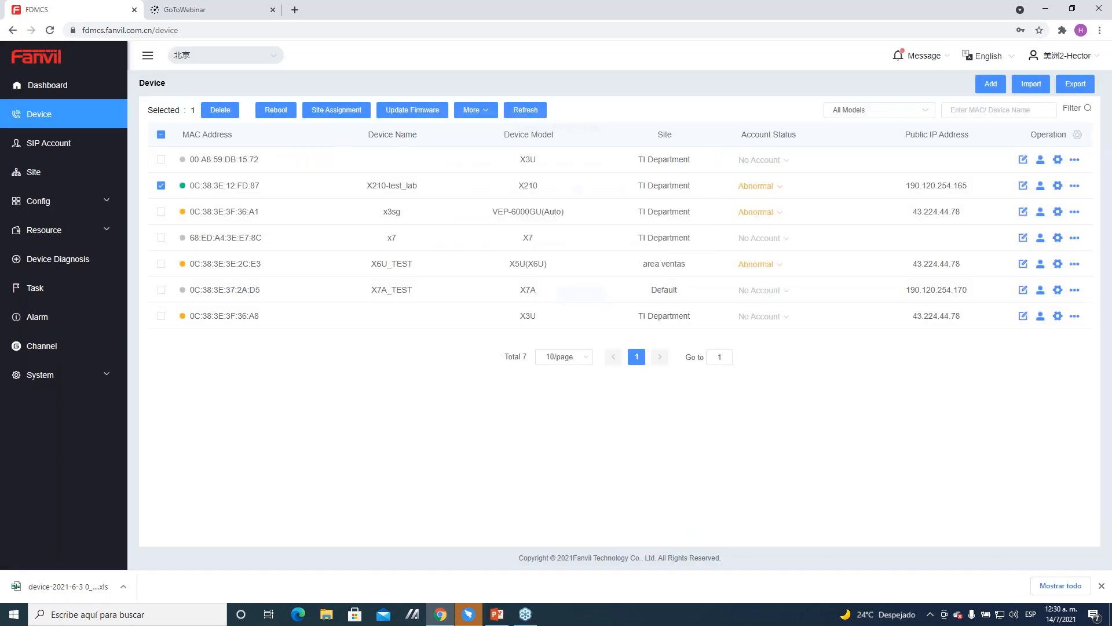
Step: Examine the Update the Profile dialog for the selected X210-test_lab device and cancel it
mouse_move(490, 117)
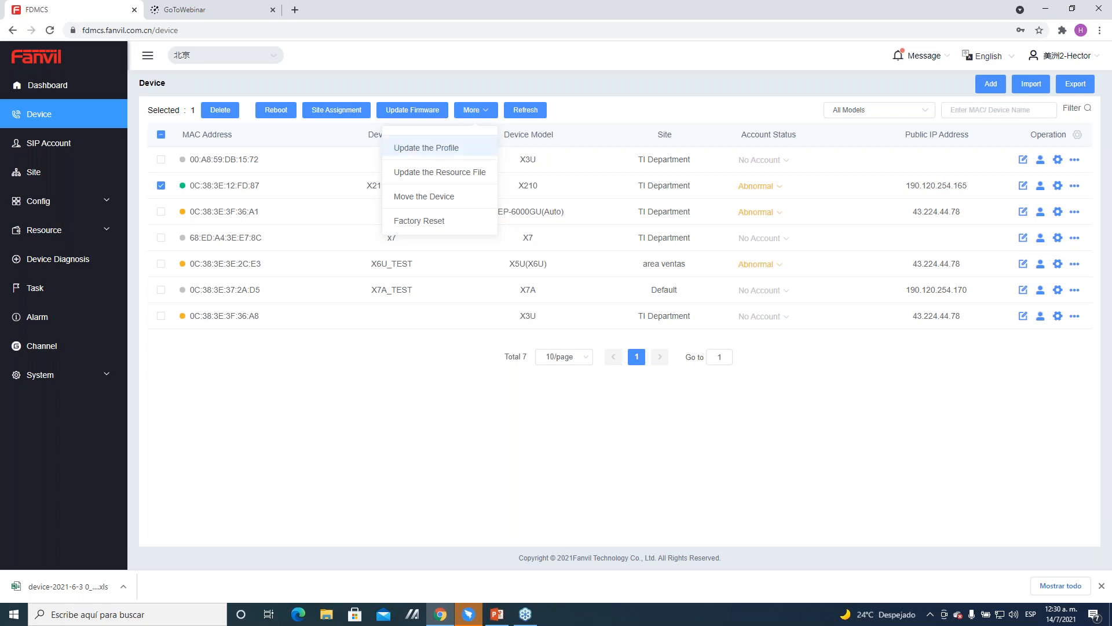
click(426, 148)
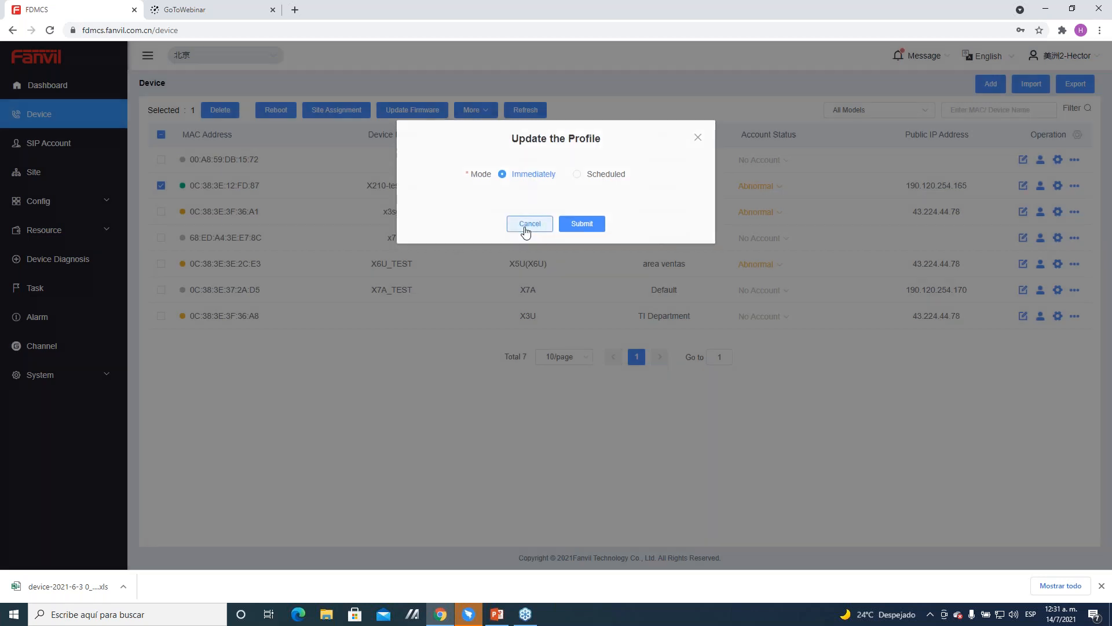
click(527, 226)
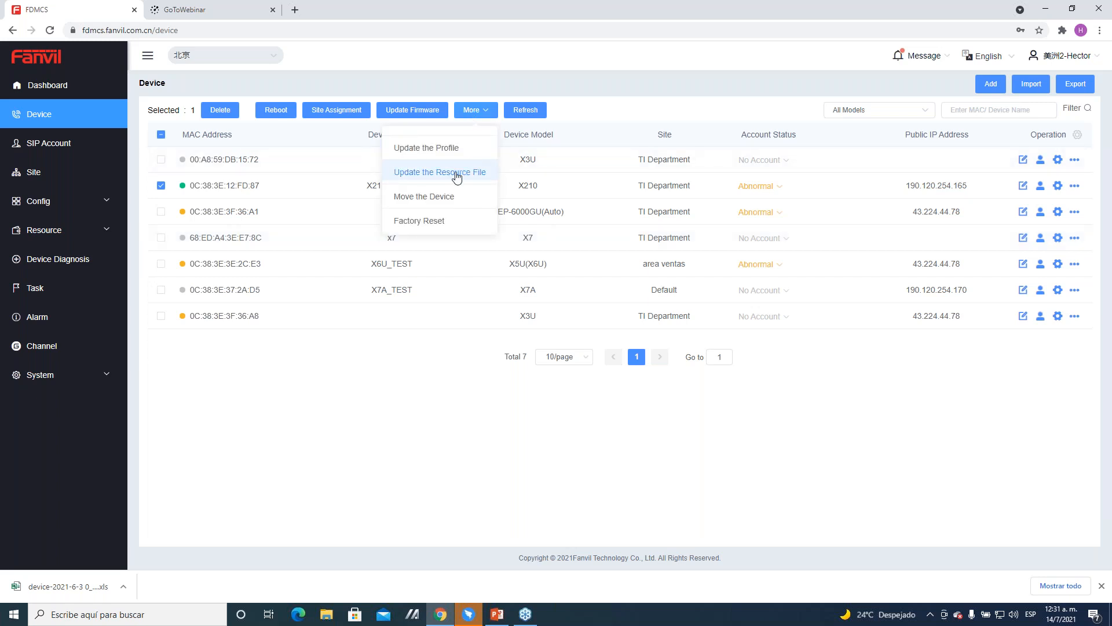
Step: Examine the file types offered for updating the selected X210-test_lab device's resource file, cancelling without submitting
click(458, 174)
click(542, 177)
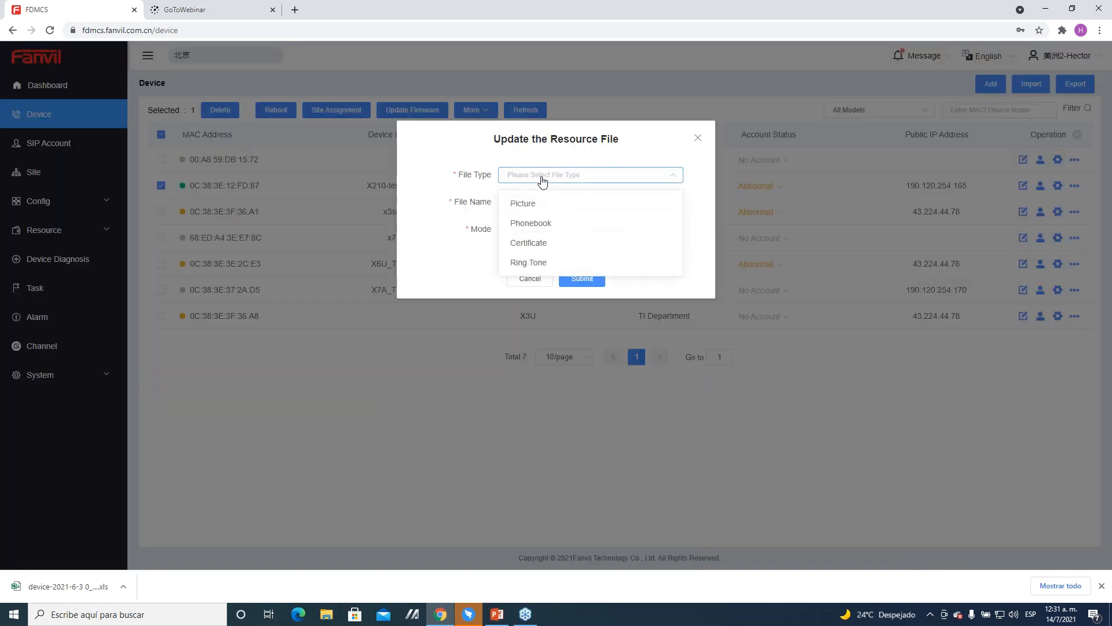
click(447, 241)
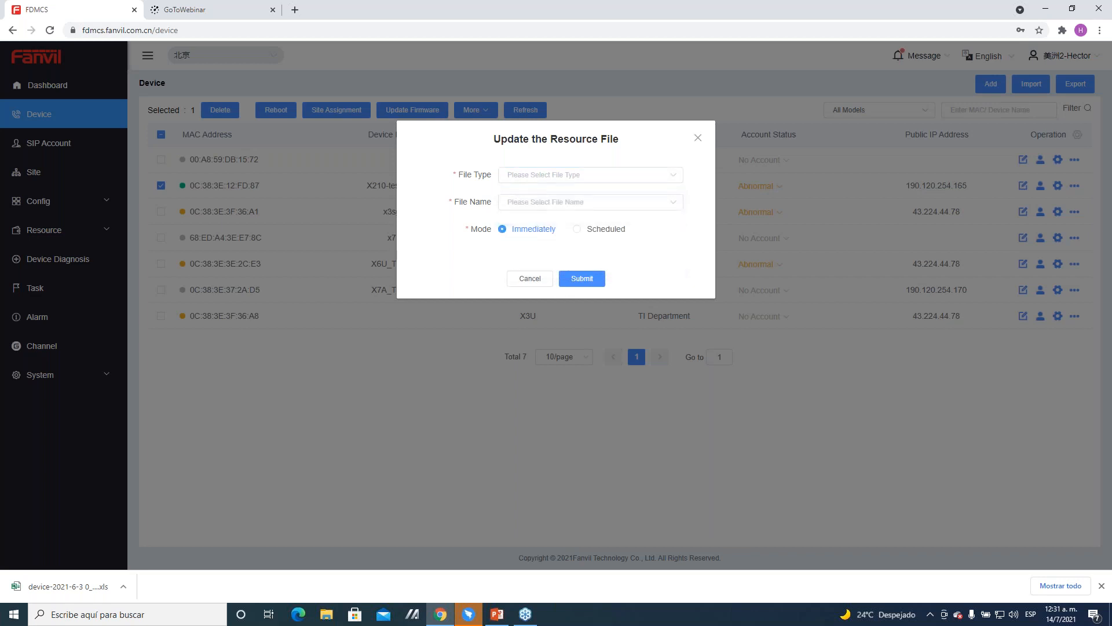
click(531, 279)
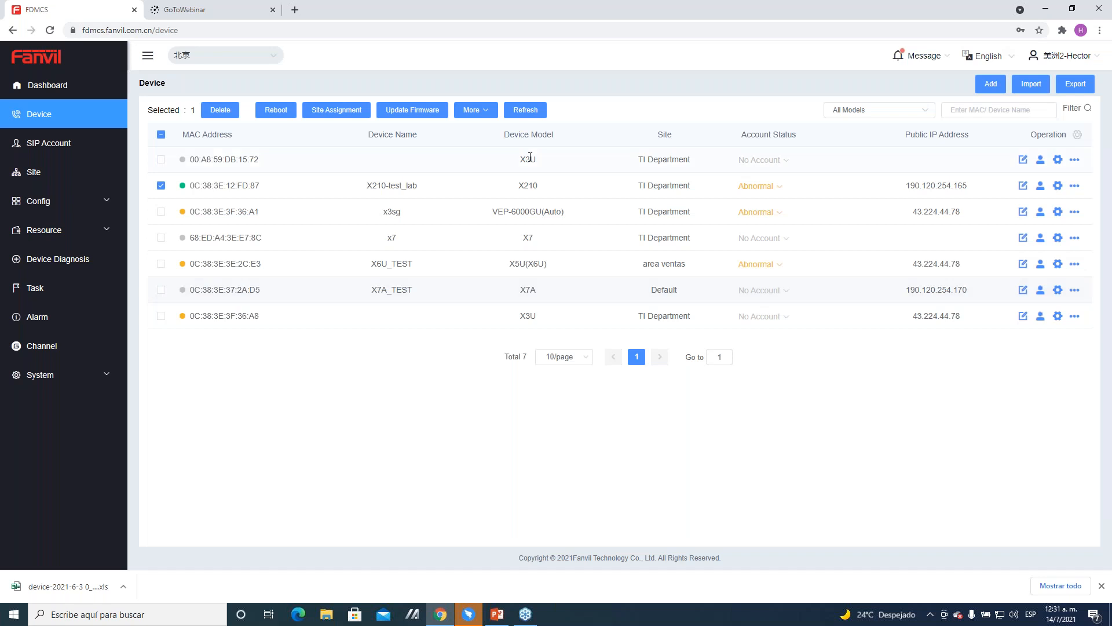
Step: Examine the organization choices for moving the selected X210-test_lab device, and cancel the move
click(475, 109)
click(463, 200)
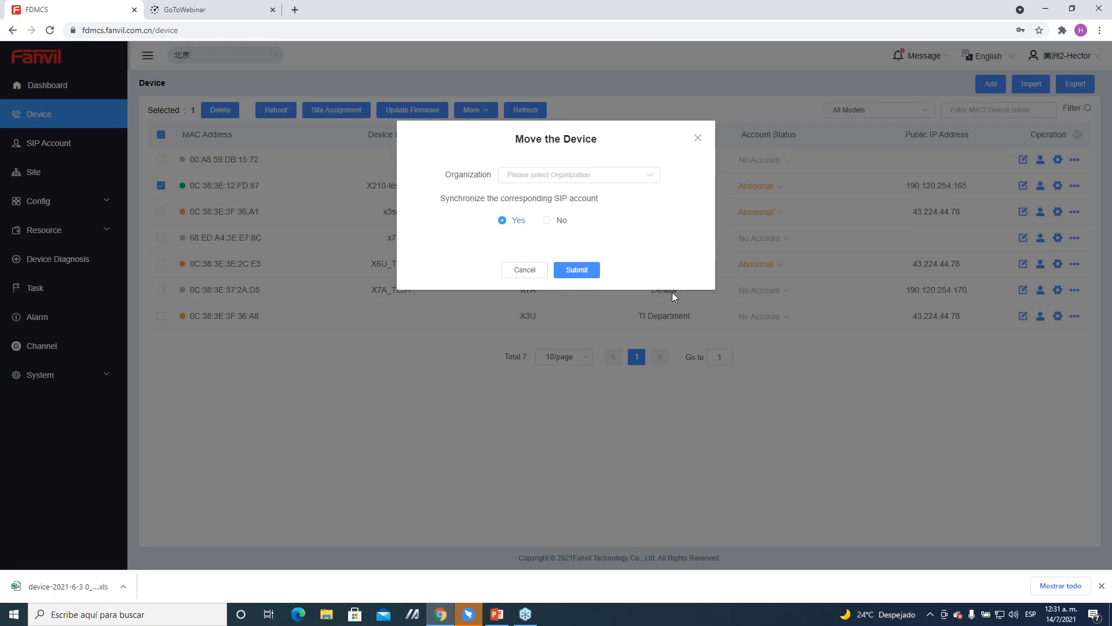
click(570, 184)
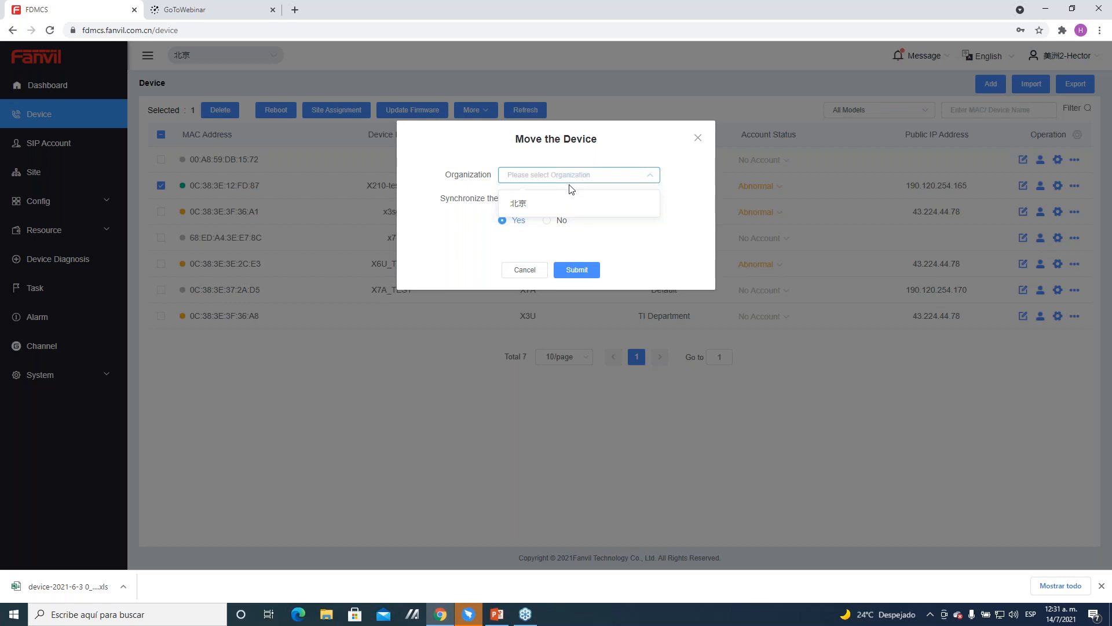
click(553, 240)
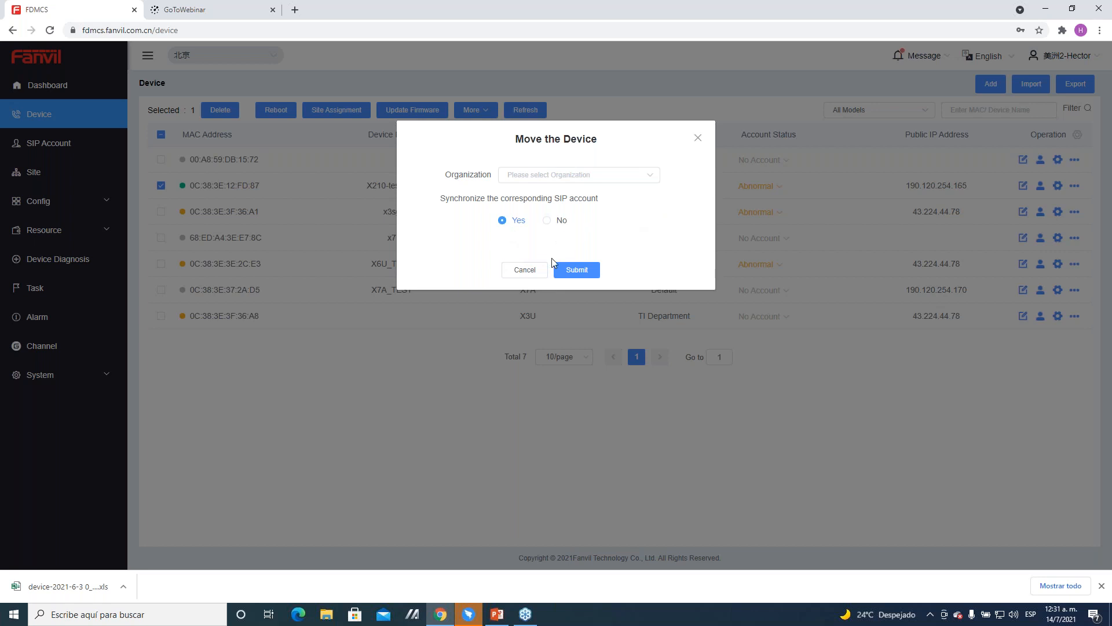
click(538, 272)
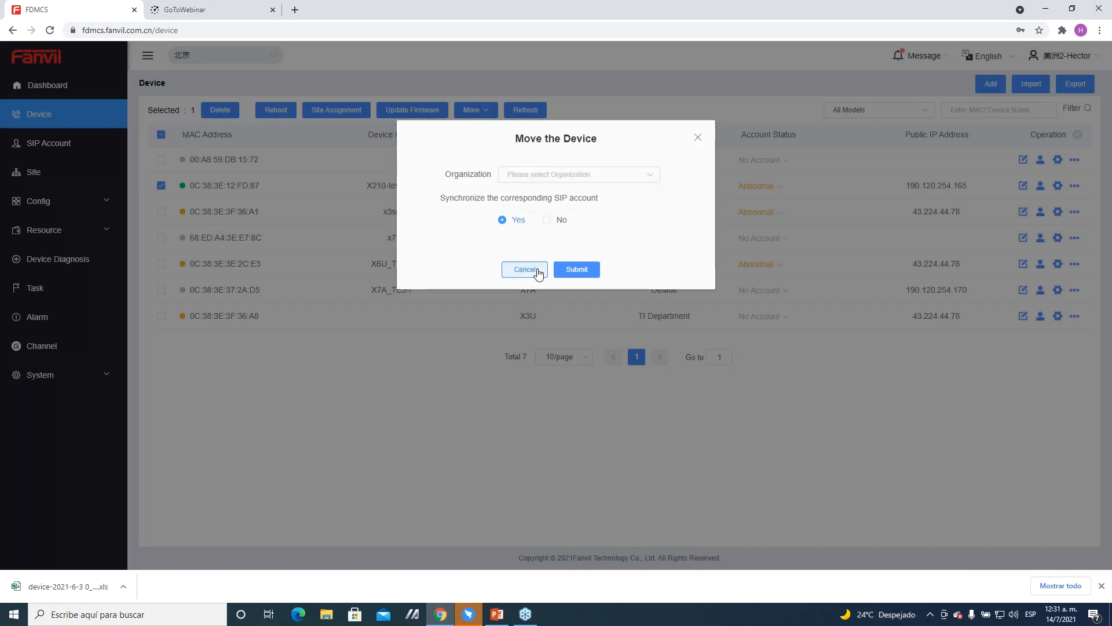
click(525, 269)
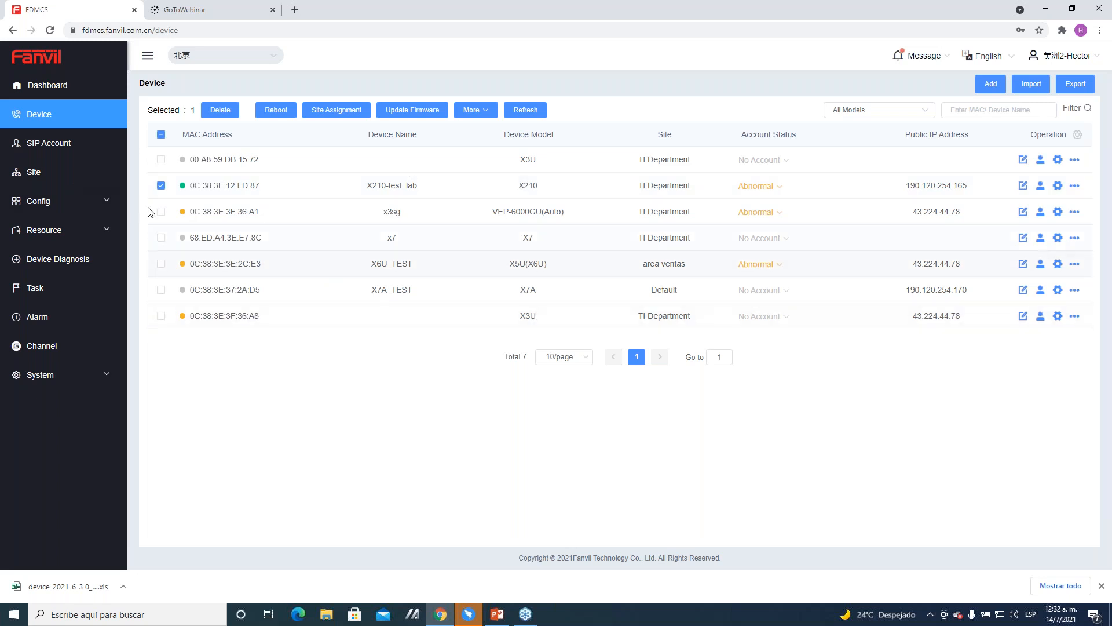
Step: Examine the Function Key and Advanced parameter settings of the common configuration config_X7A, and return to the Common Config list
click(63, 203)
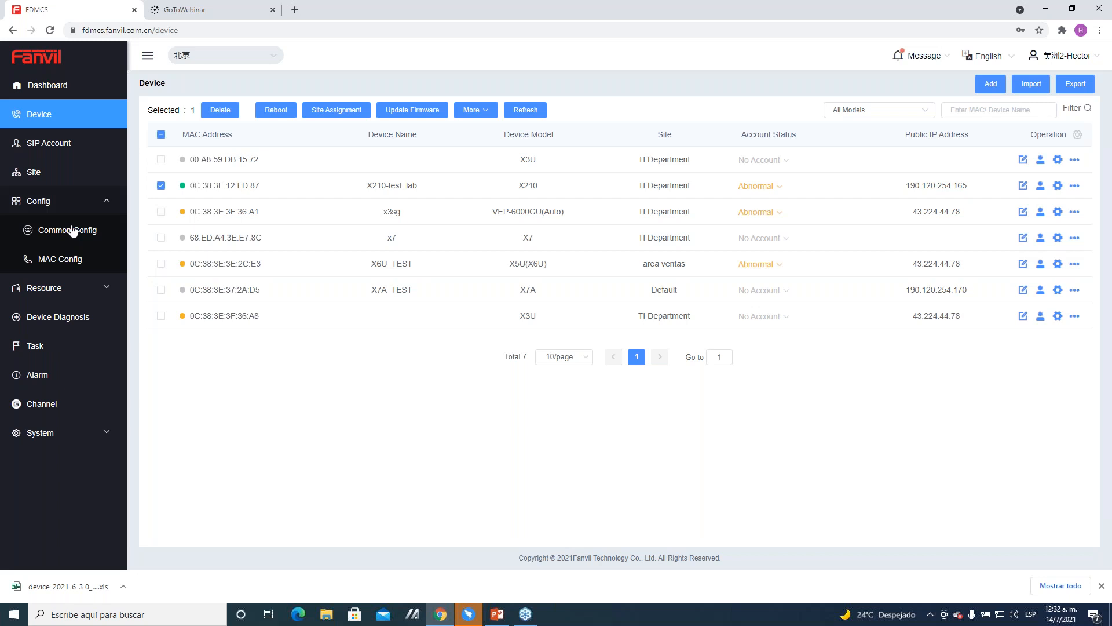
click(74, 231)
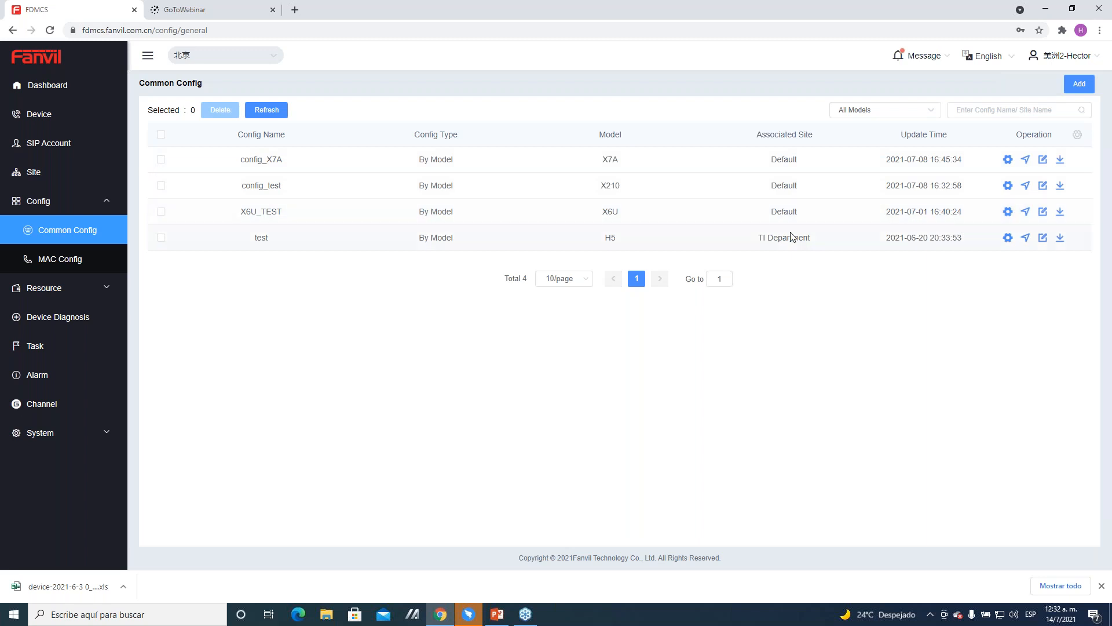
click(1009, 160)
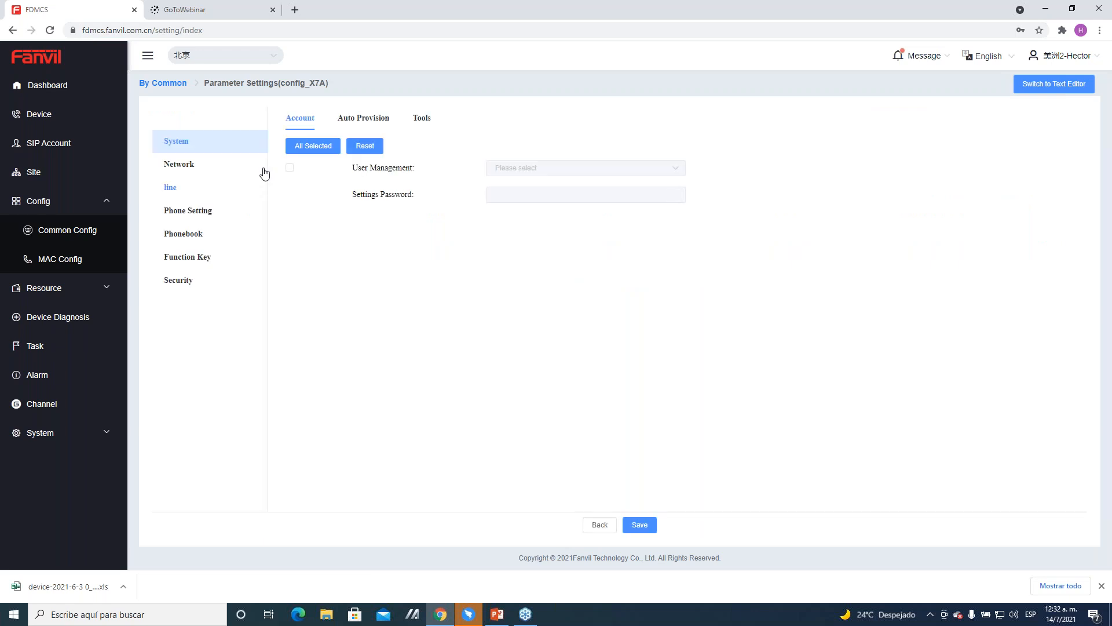
click(216, 264)
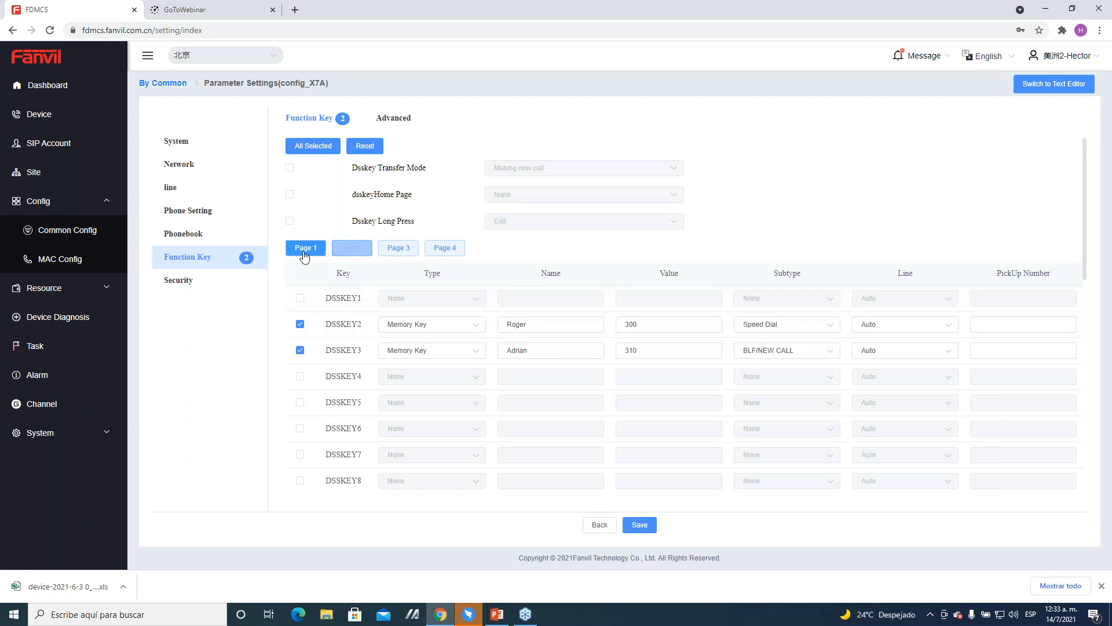
click(393, 119)
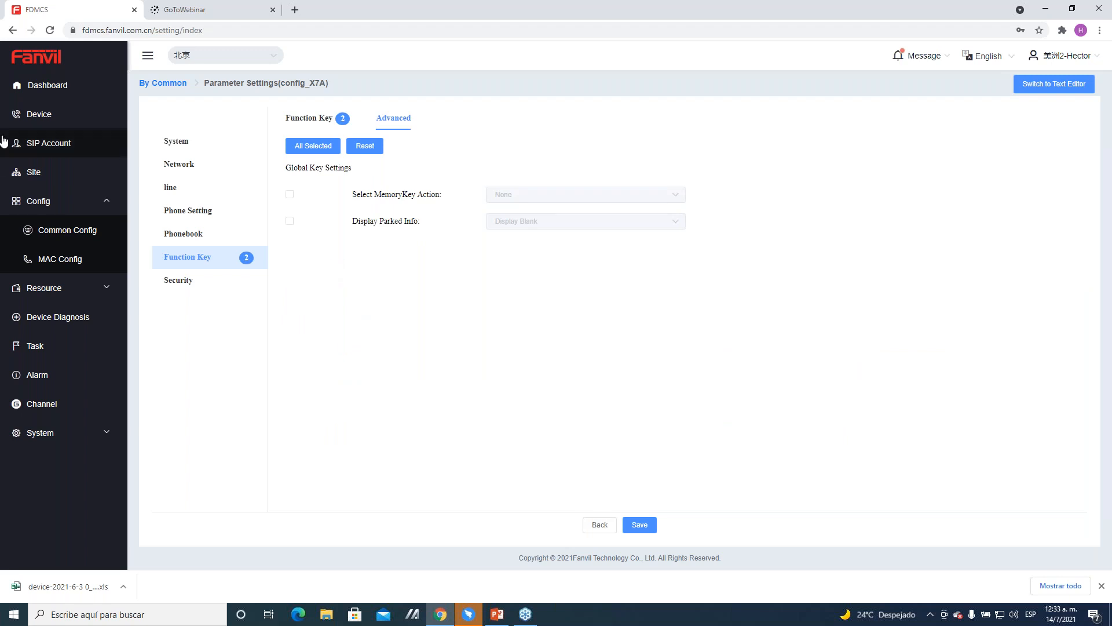
click(155, 83)
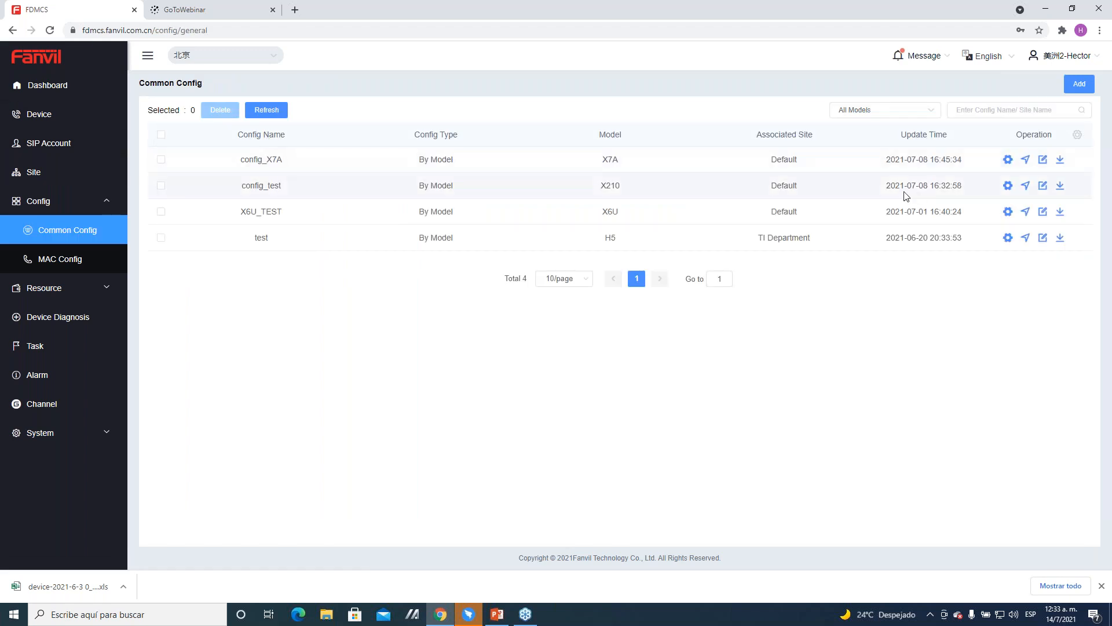
Step: Select the X7A_TEST device as a push target for config_X7A, and cancel without pushing the configuration
click(1024, 162)
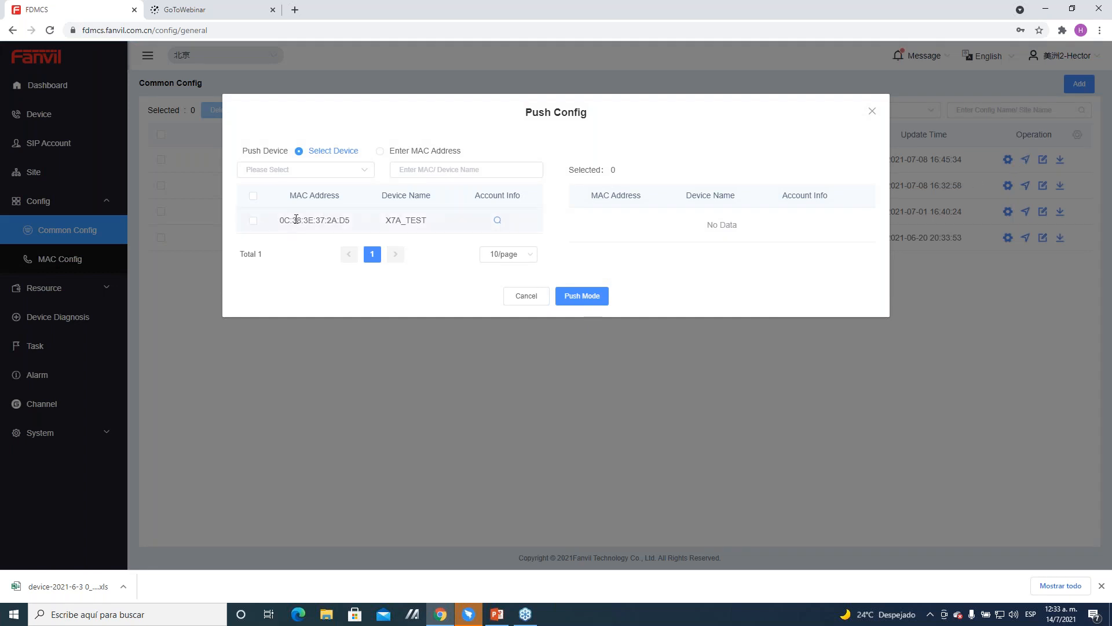
click(254, 223)
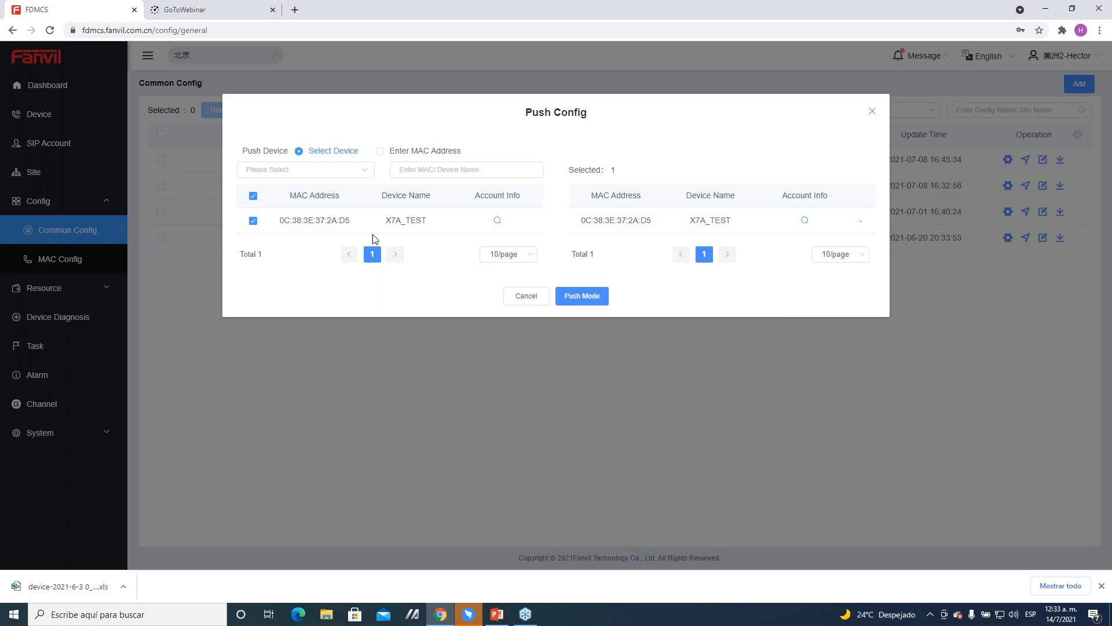
click(513, 295)
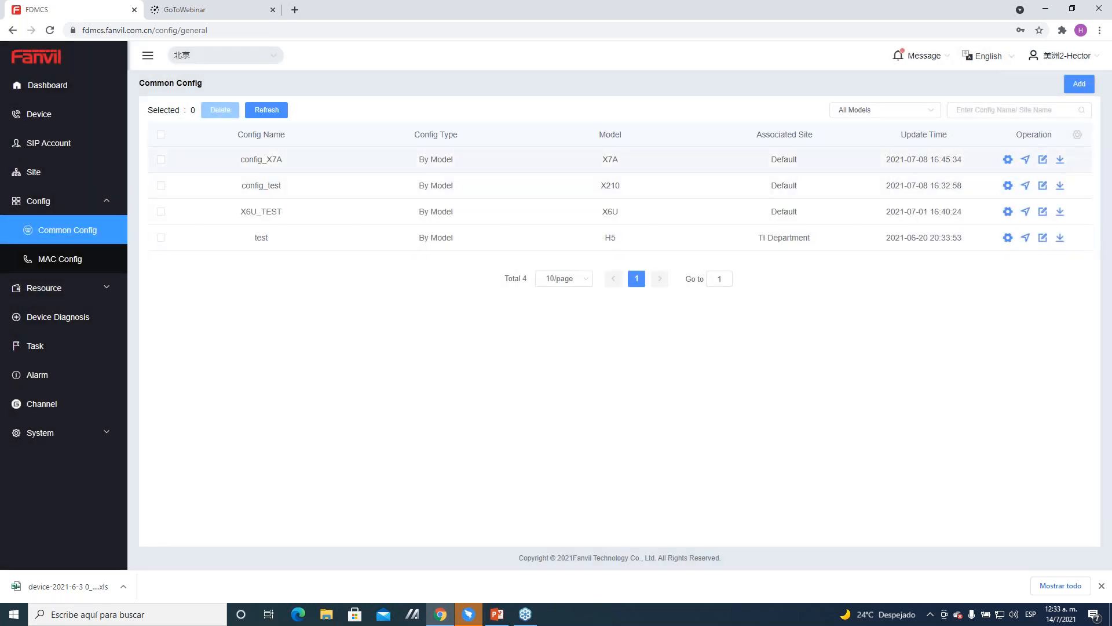
Step: Examine the editable properties and available push sites of config_X7A, closing them without changes
click(1043, 159)
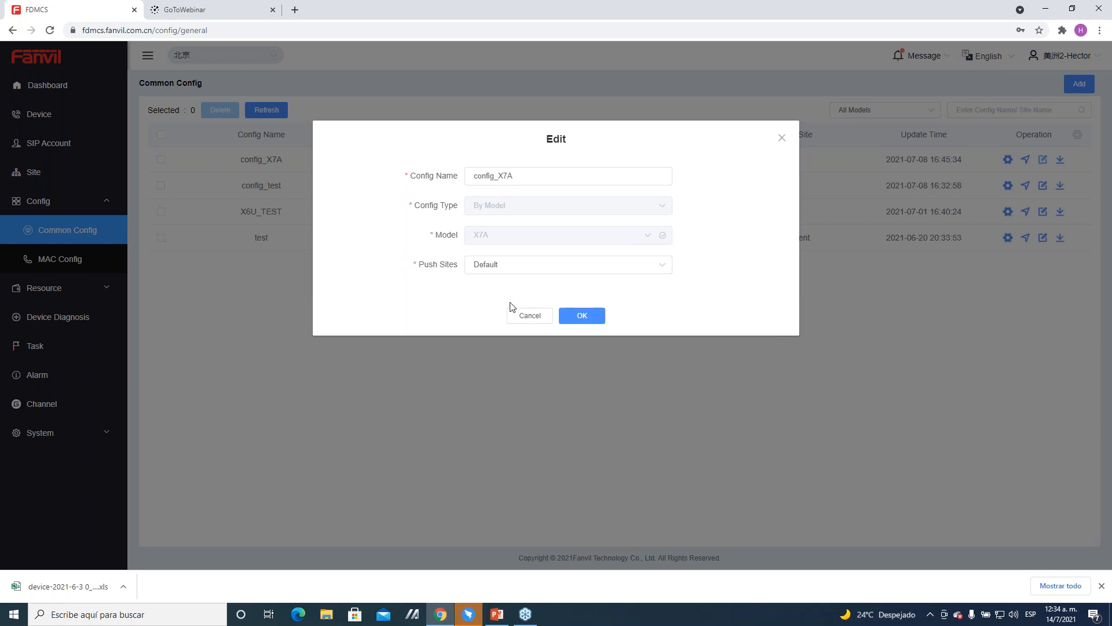
click(544, 272)
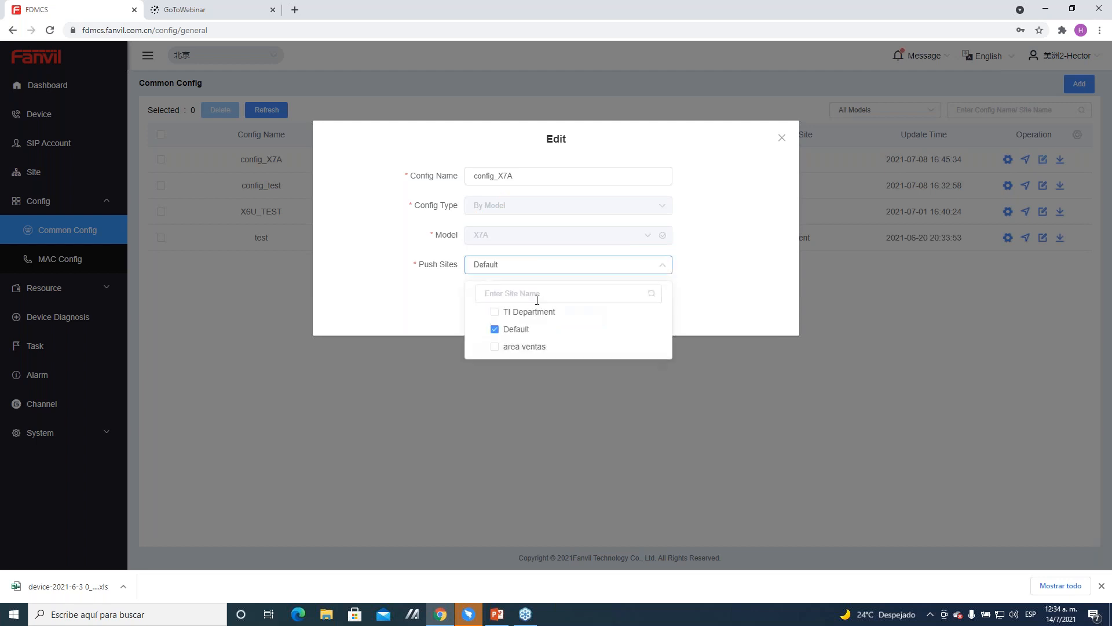
click(782, 140)
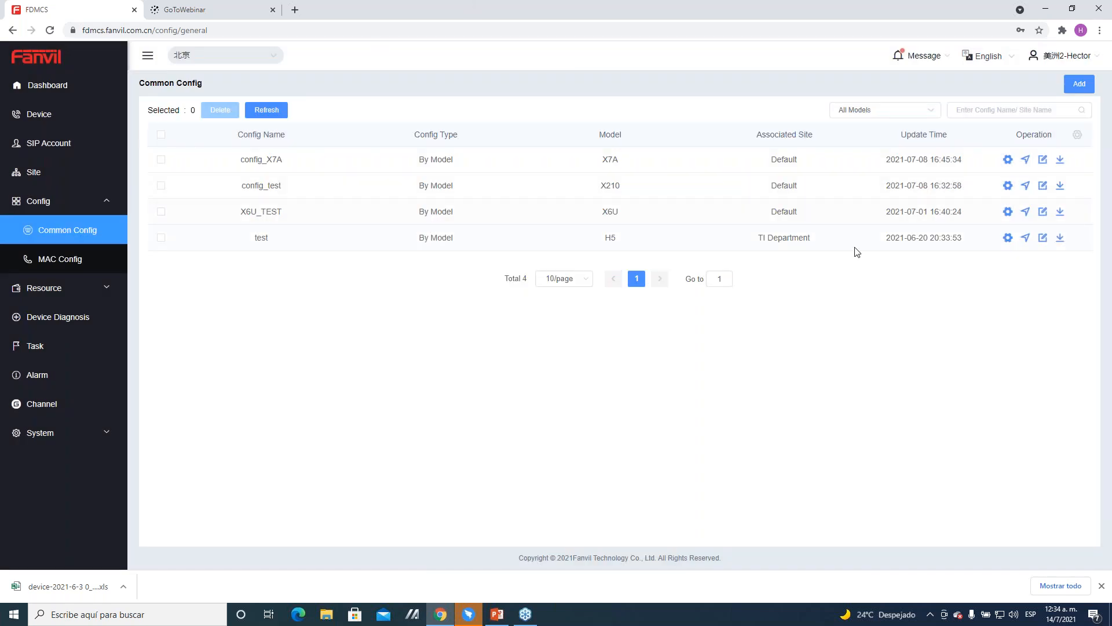
click(1060, 165)
Step: Examine the By Model and By Site types and the model choices for adding a common configuration, cancelling without adding one
click(1080, 84)
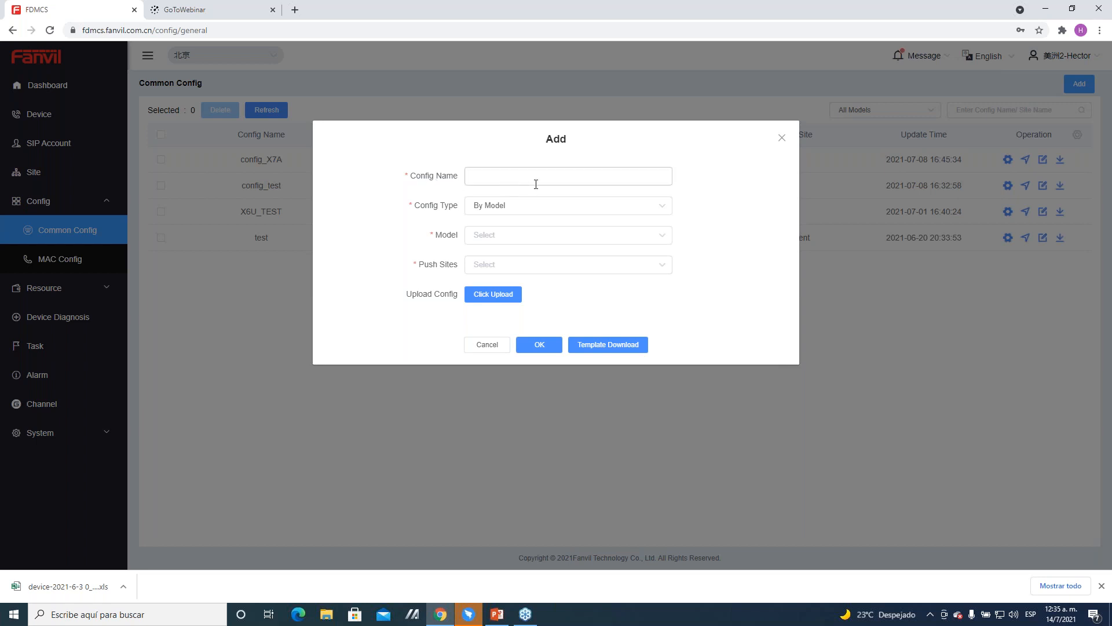
click(495, 212)
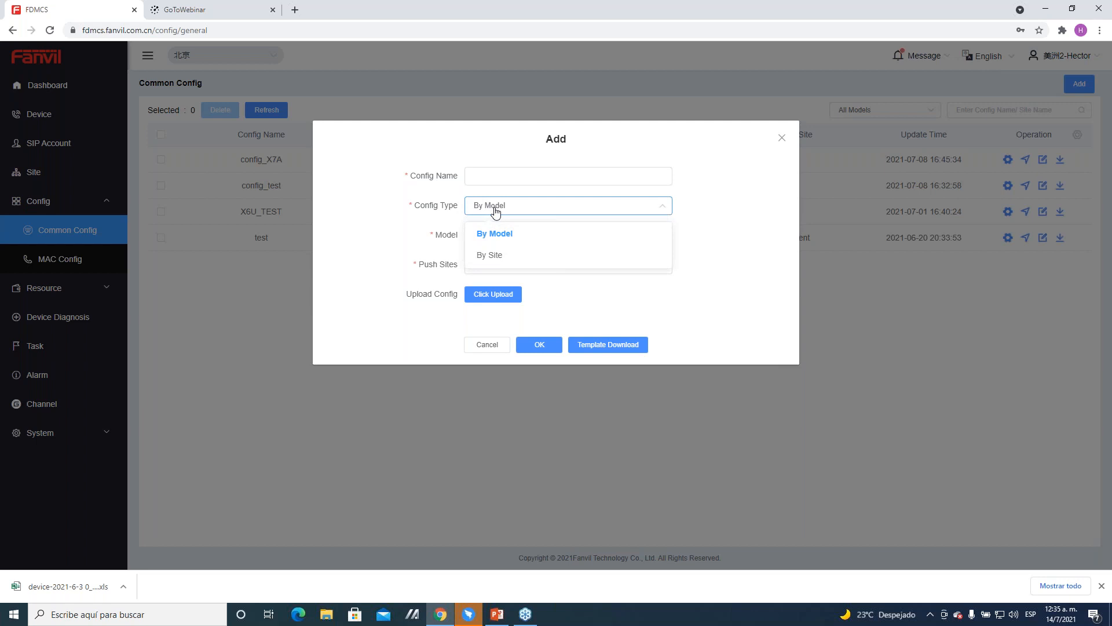
click(495, 213)
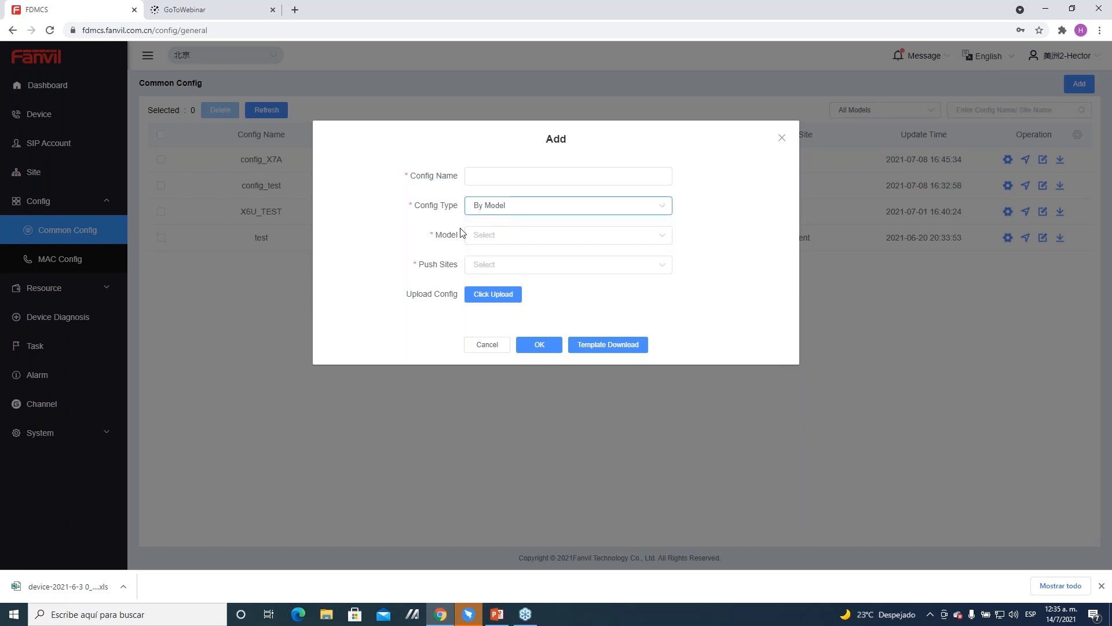
click(516, 215)
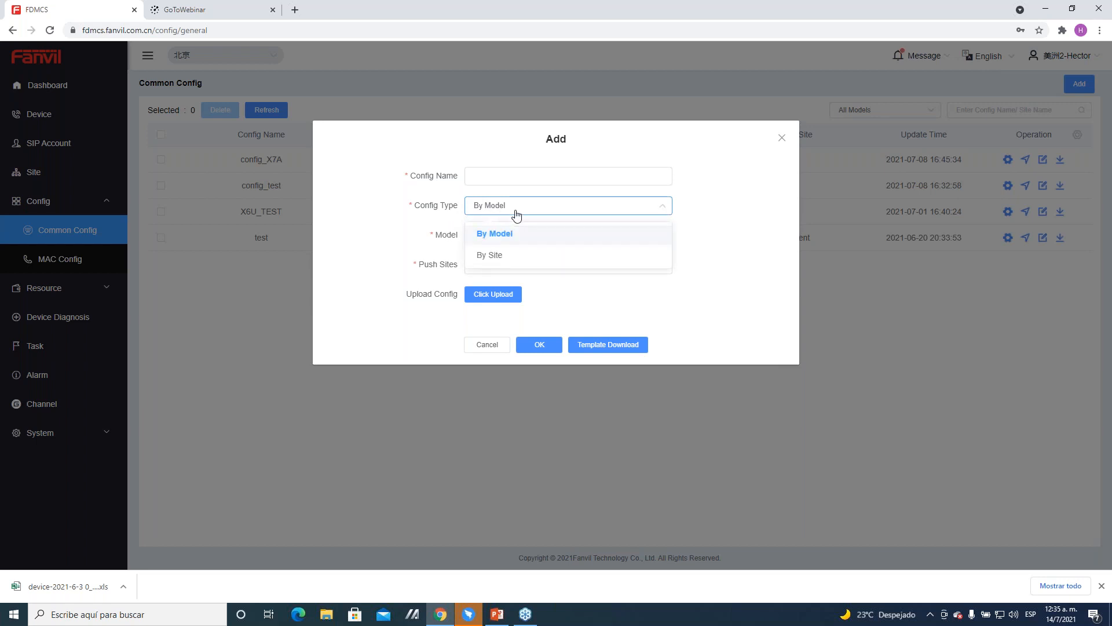
click(513, 234)
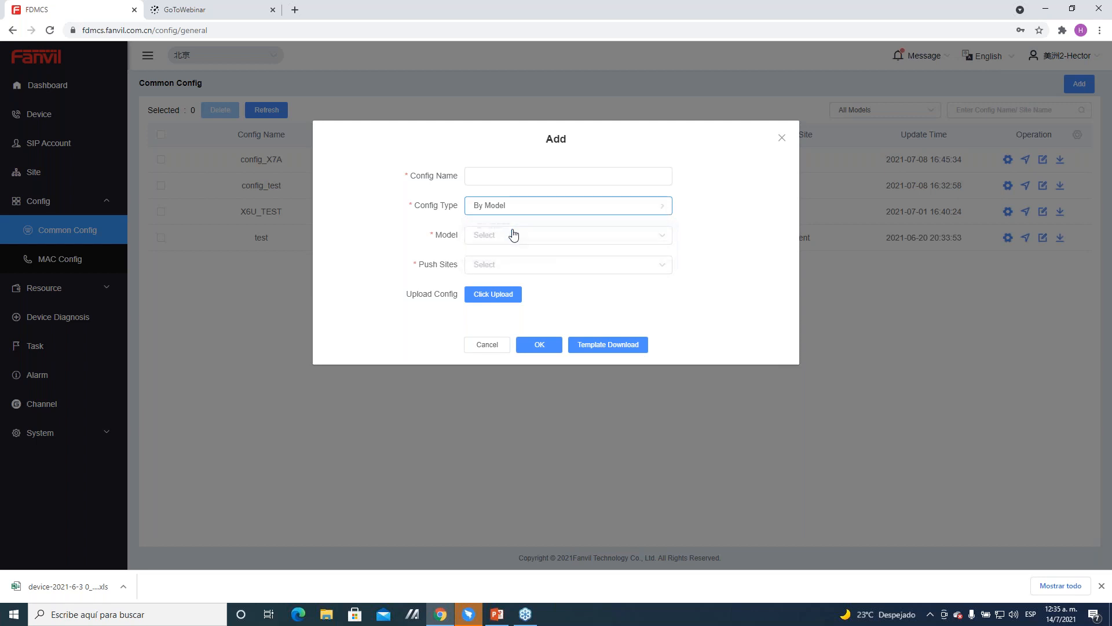
click(514, 235)
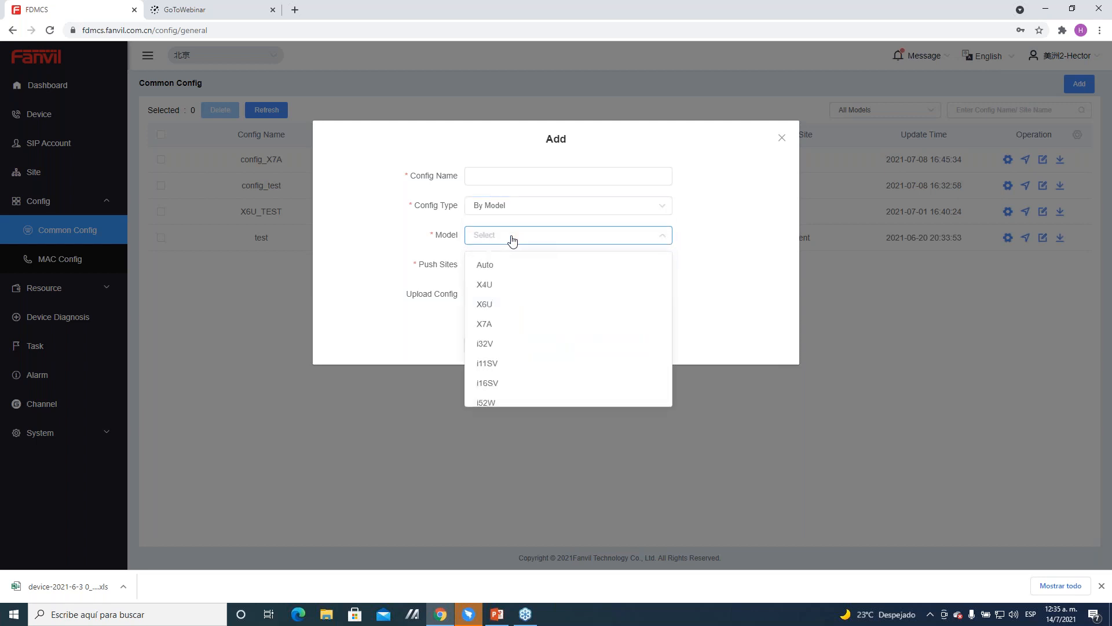
click(512, 239)
click(522, 214)
click(524, 259)
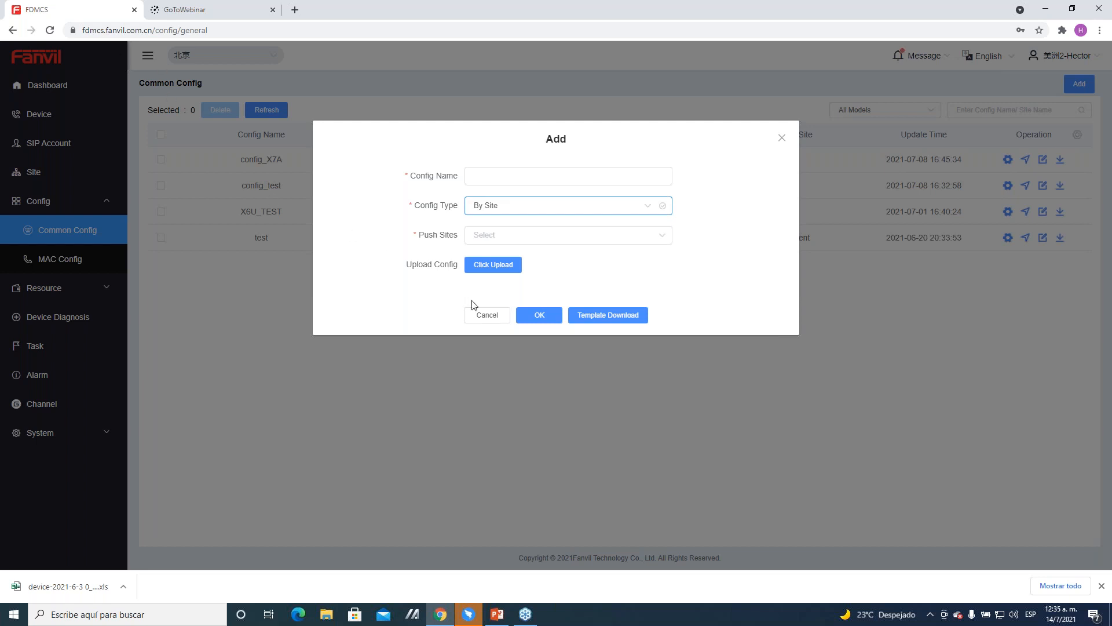
click(485, 316)
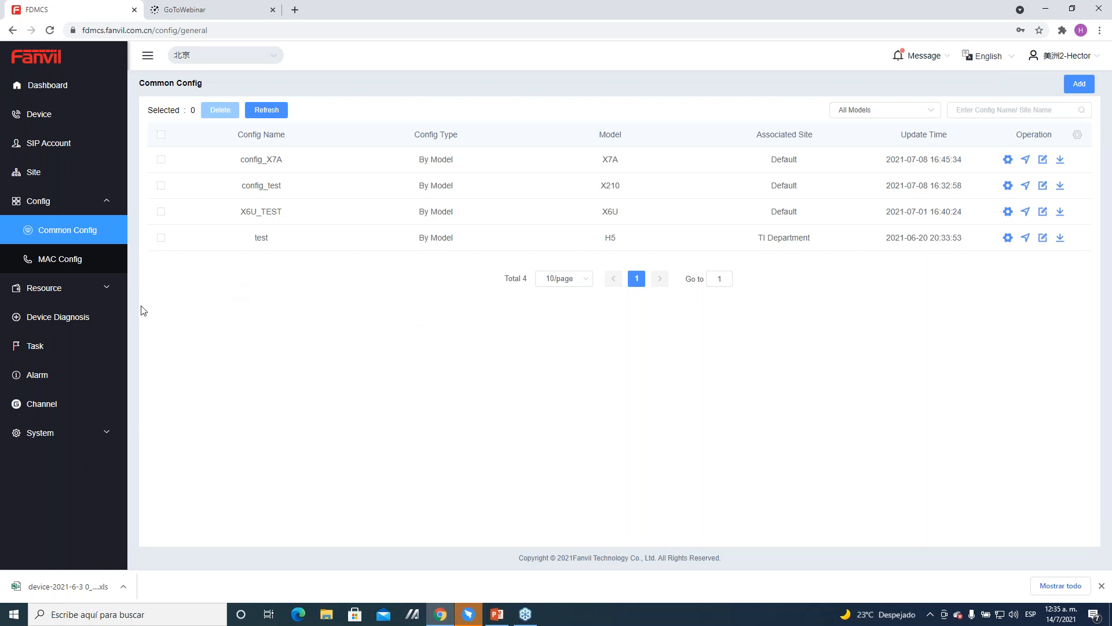
Step: View the Official Firmware page and the Resource Files list under Resource
click(55, 296)
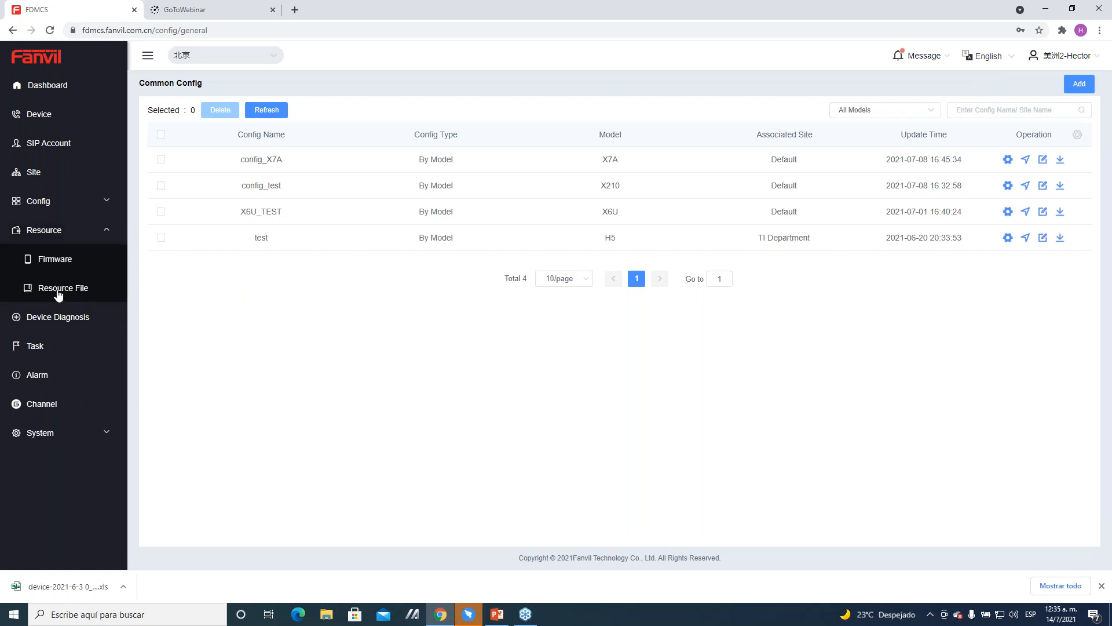
click(54, 263)
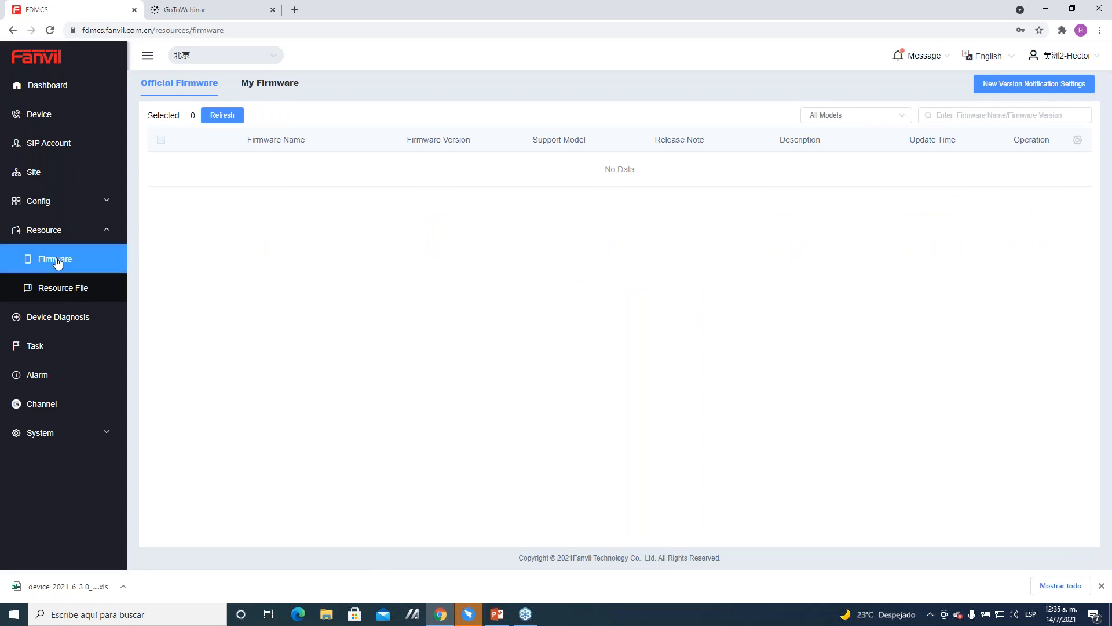
click(69, 299)
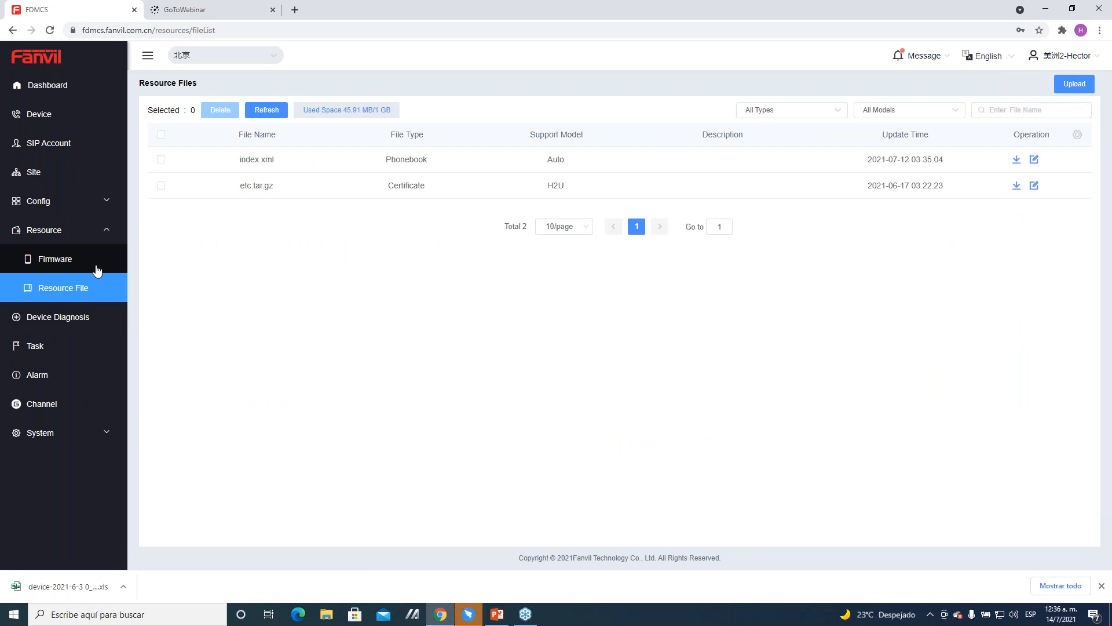
Step: Return to the official firmware list and examine its New Version Notification Settings, cancelling without submitting
click(75, 262)
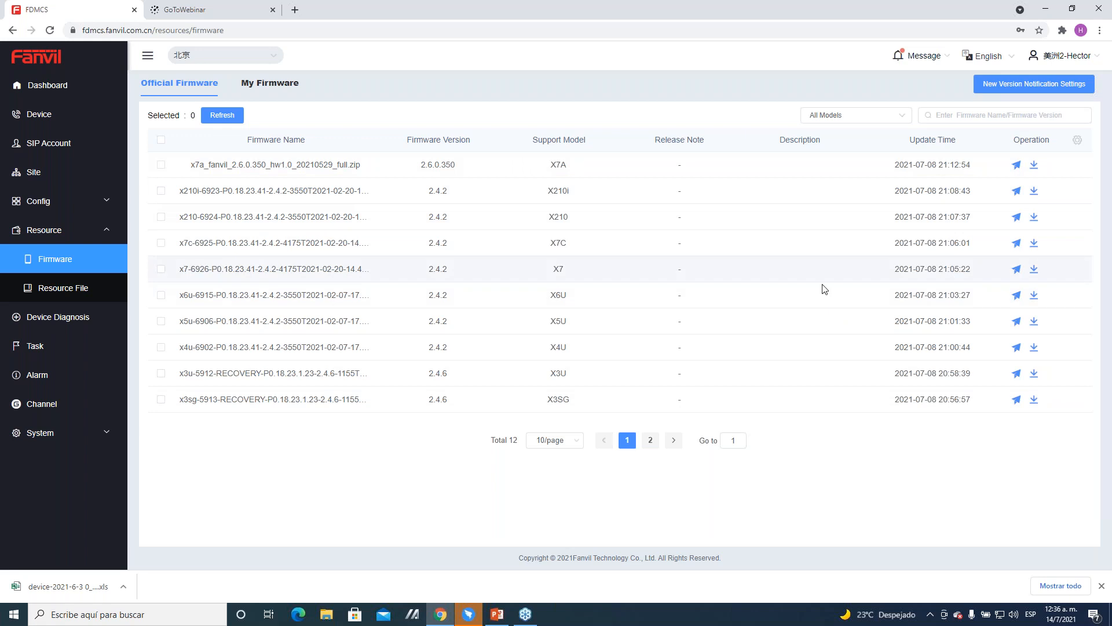
click(983, 87)
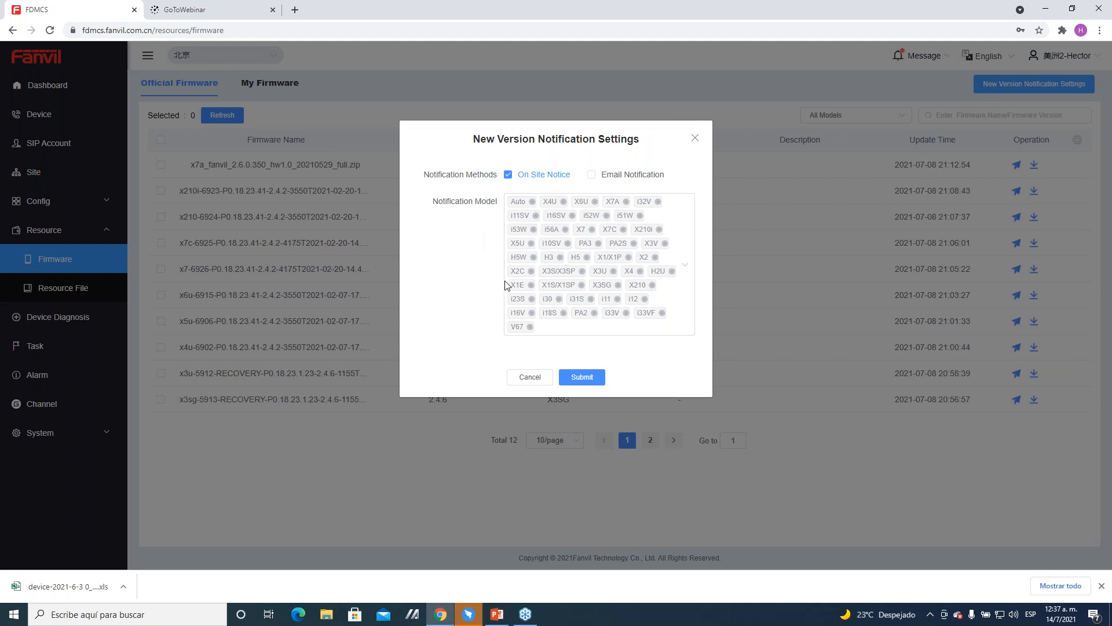
click(530, 377)
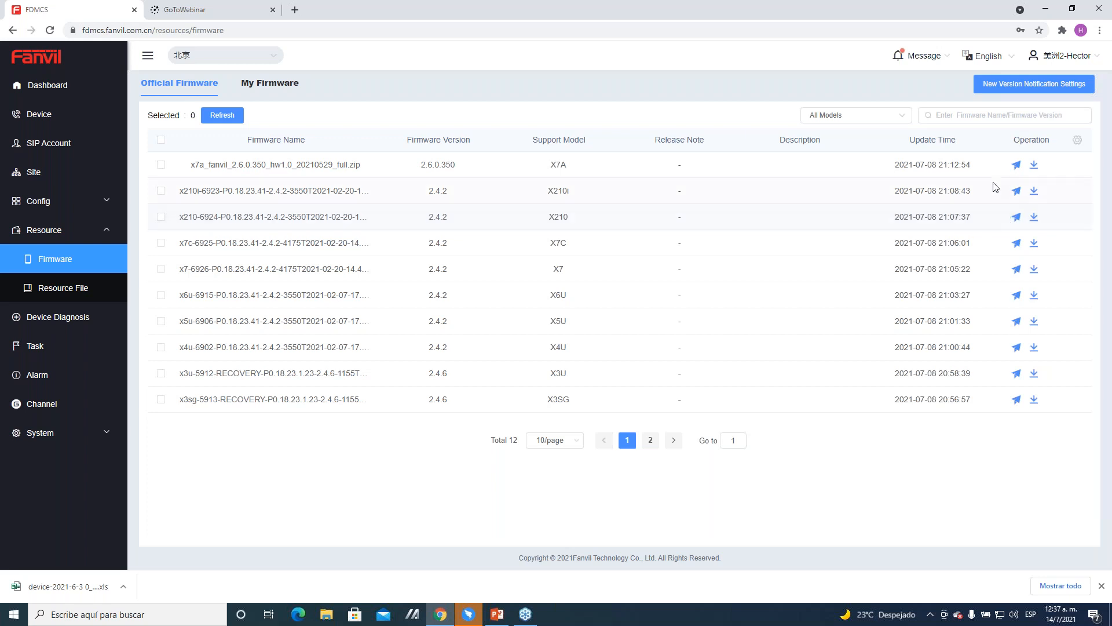
Step: Examine the timed push options for sending the official X7A firmware to the X7A_TEST device, closing everything without pushing
click(1017, 164)
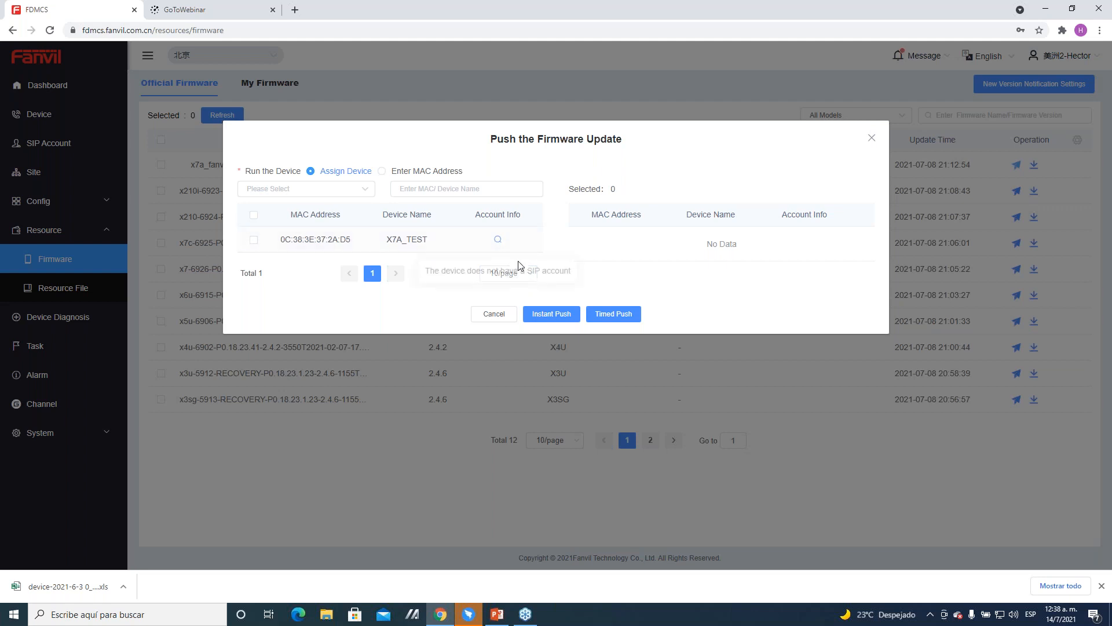
click(254, 240)
click(604, 315)
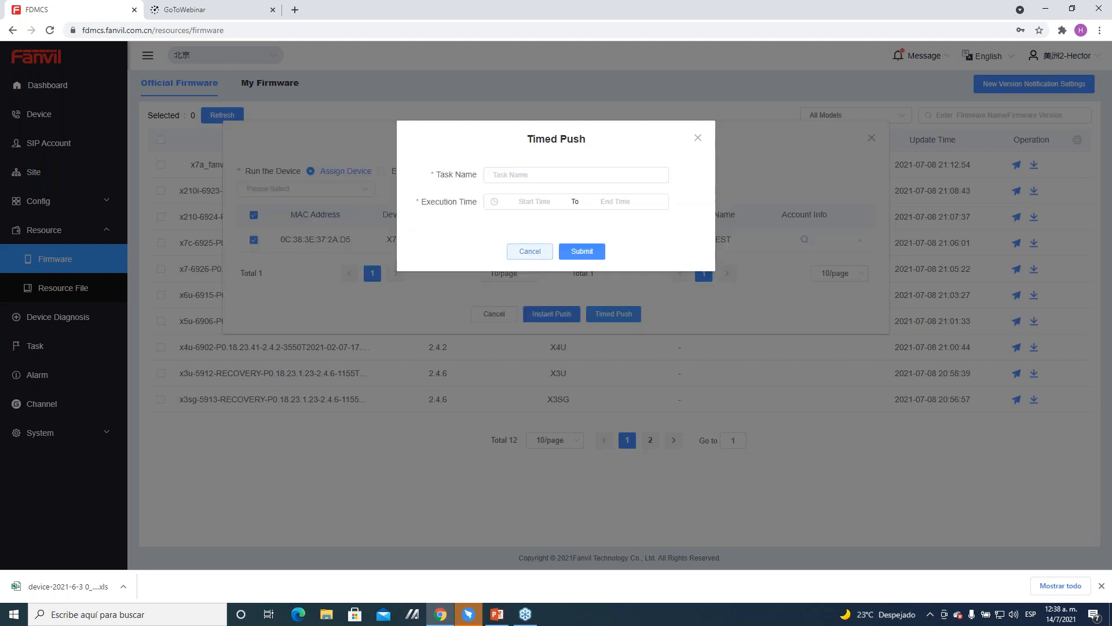
click(530, 252)
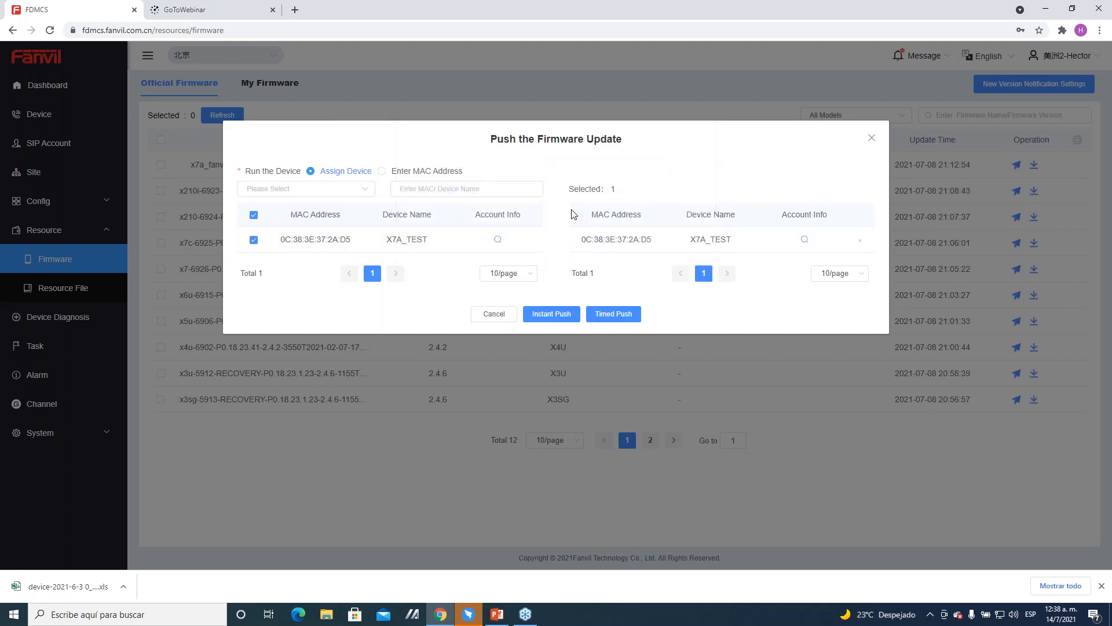
click(873, 140)
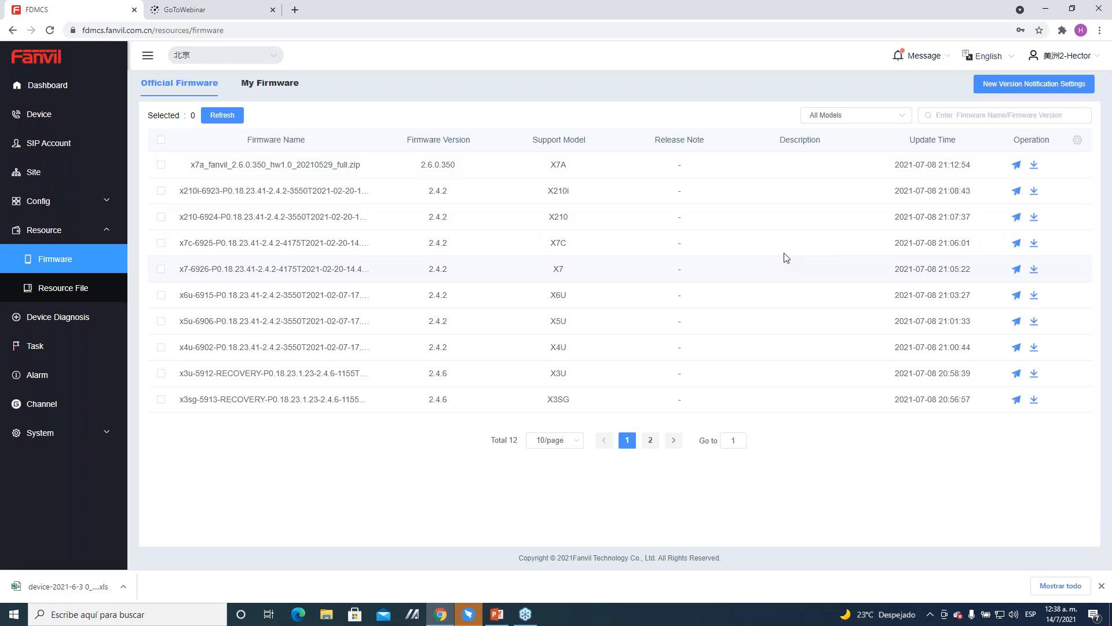
Step: View the My Firmware list and examine its firmware upload form, cancelling without uploading a file
click(285, 87)
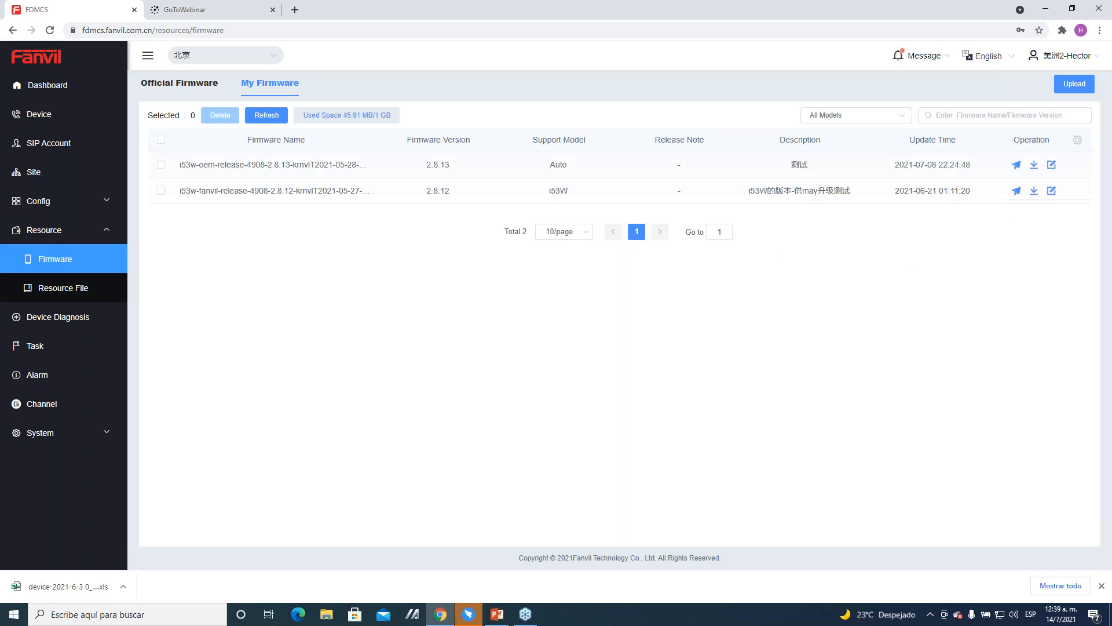
click(1075, 84)
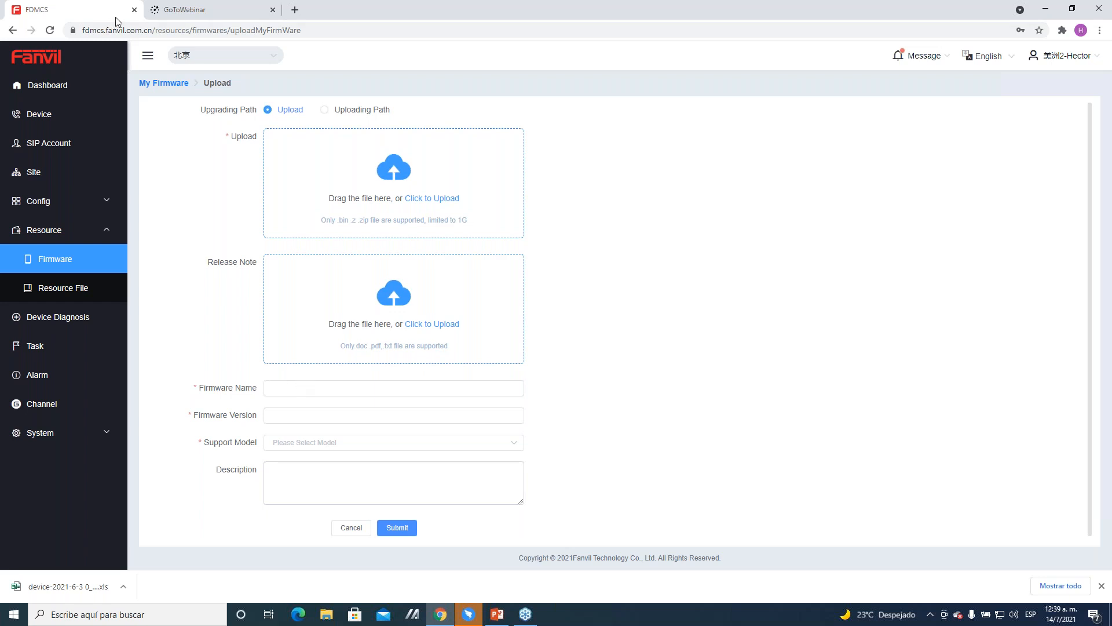
click(351, 527)
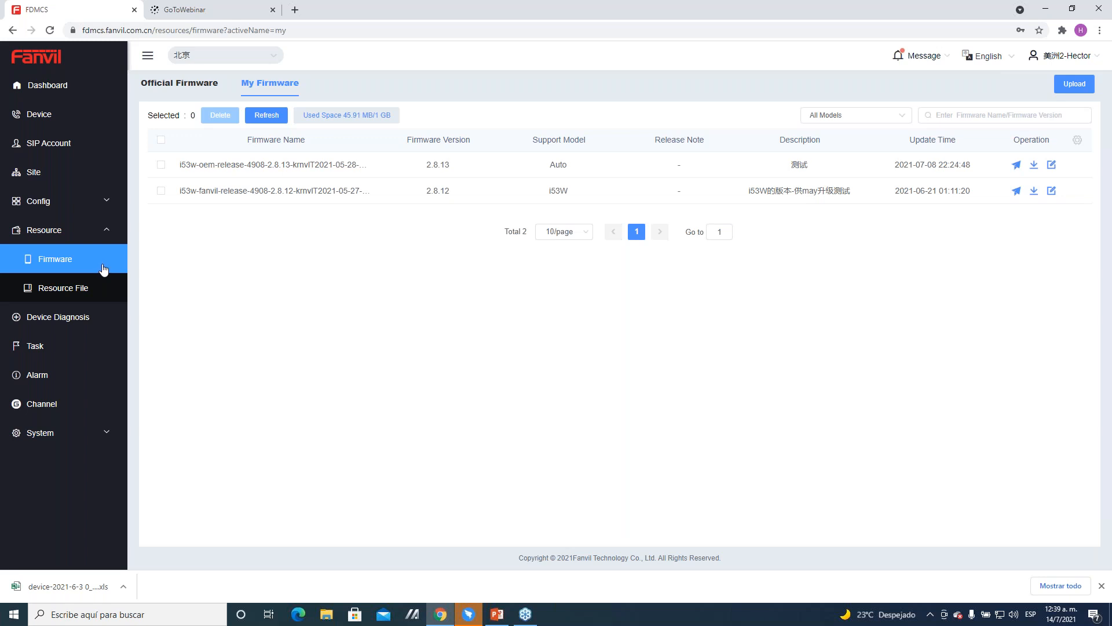
Step: Examine the Resource Files upload form and its file type choices, leaving without uploading and returning to the official firmware list
click(47, 288)
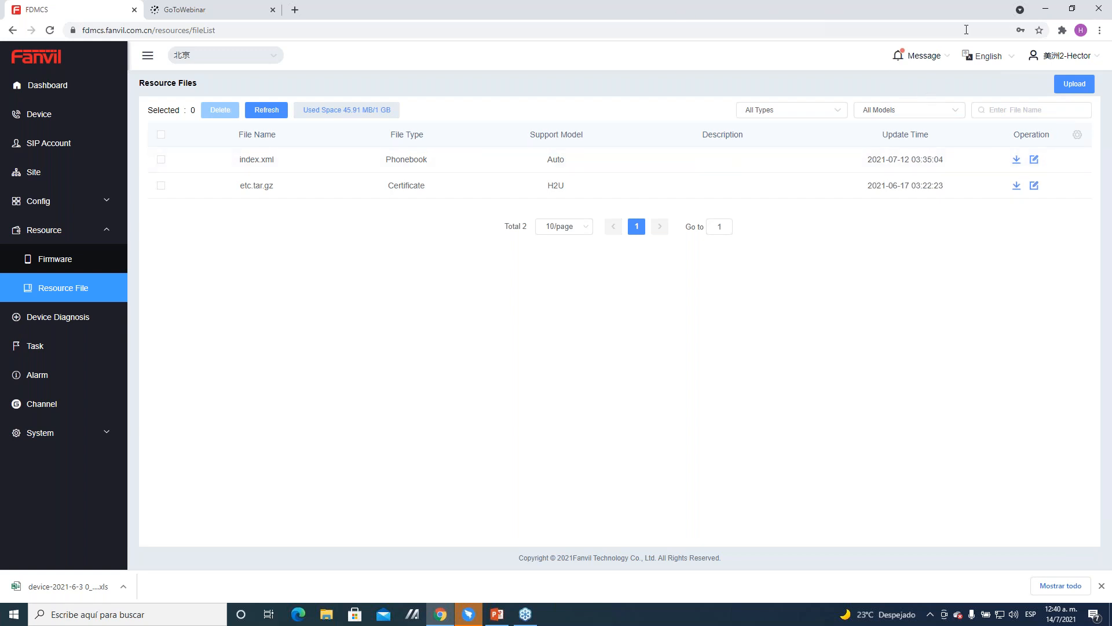
click(1074, 83)
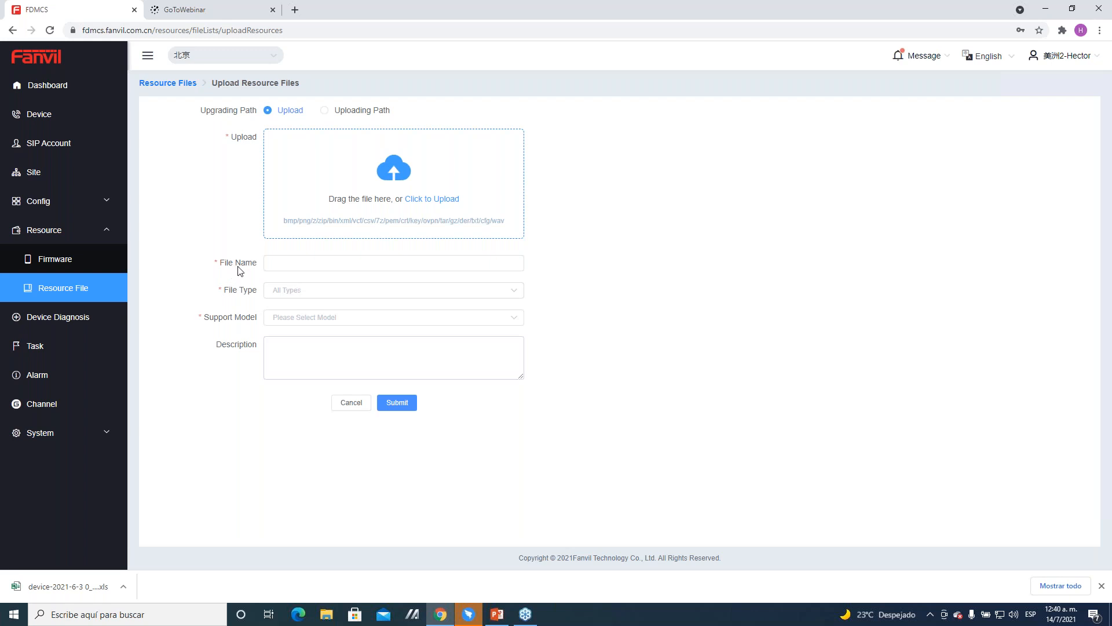
click(274, 288)
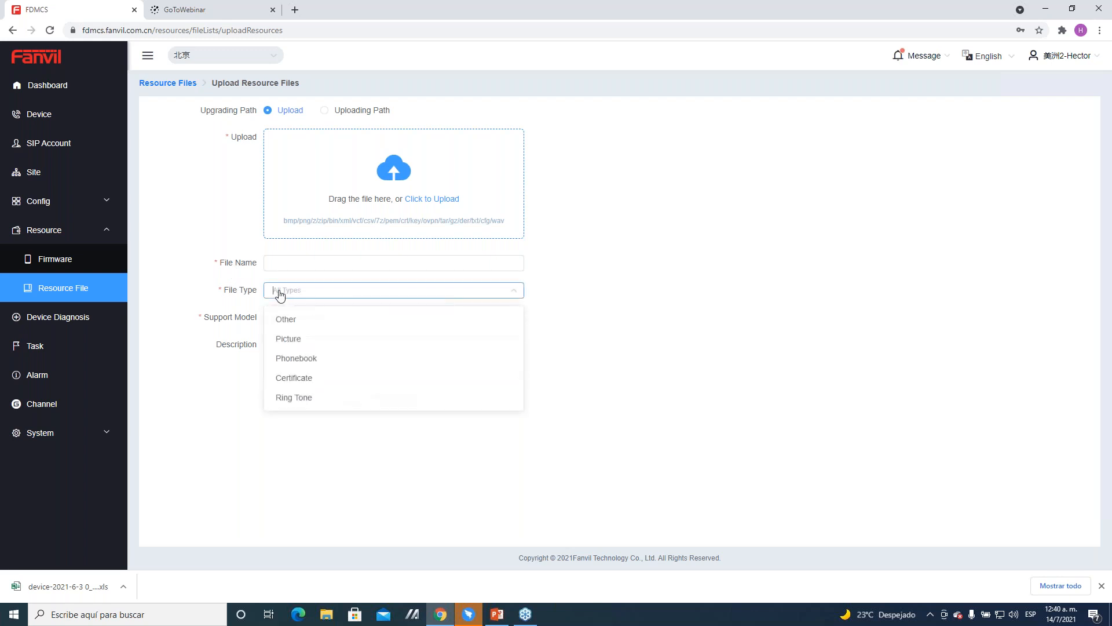
click(290, 293)
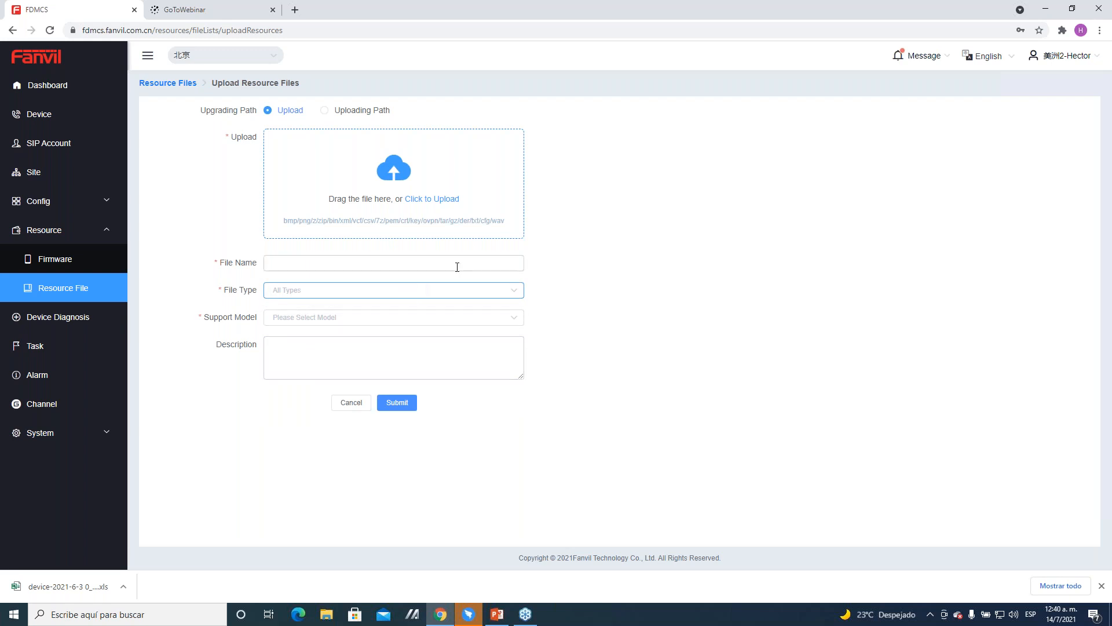
click(185, 83)
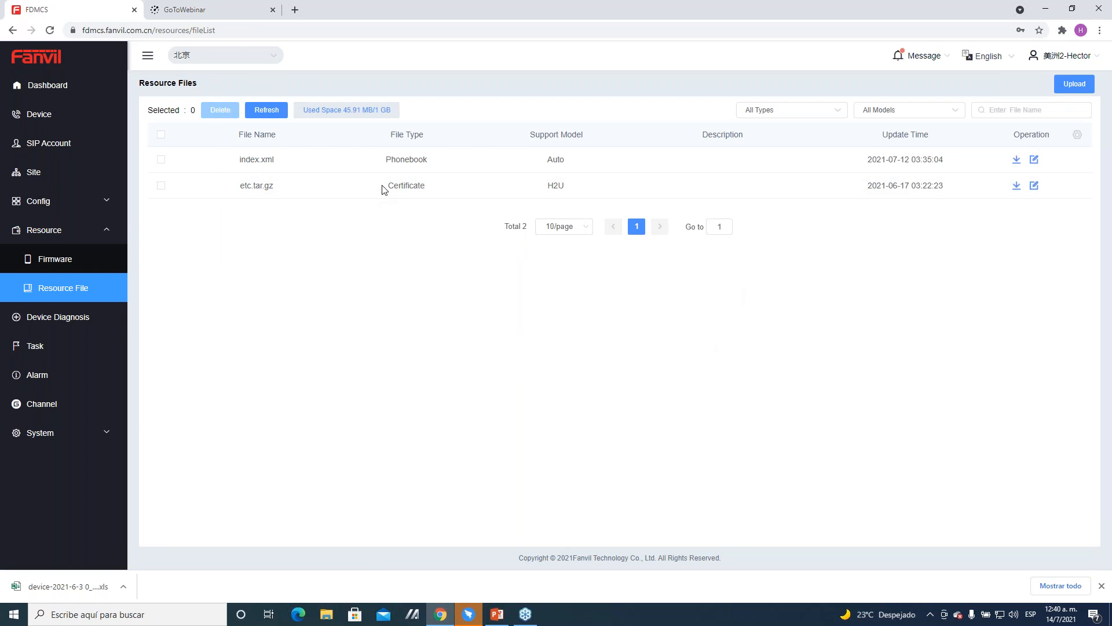
click(73, 260)
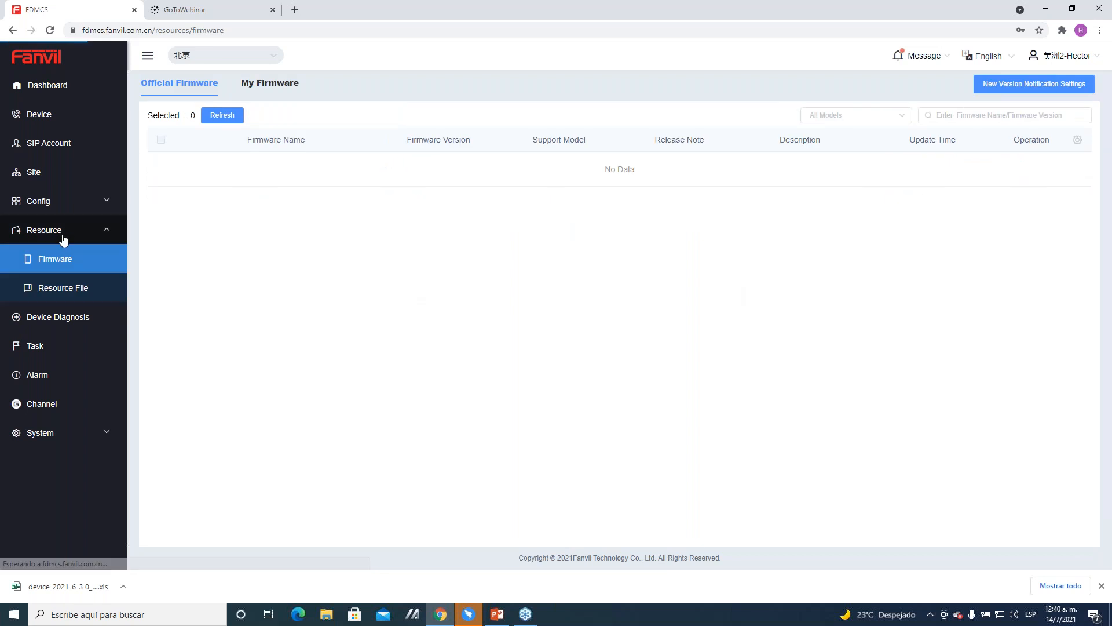